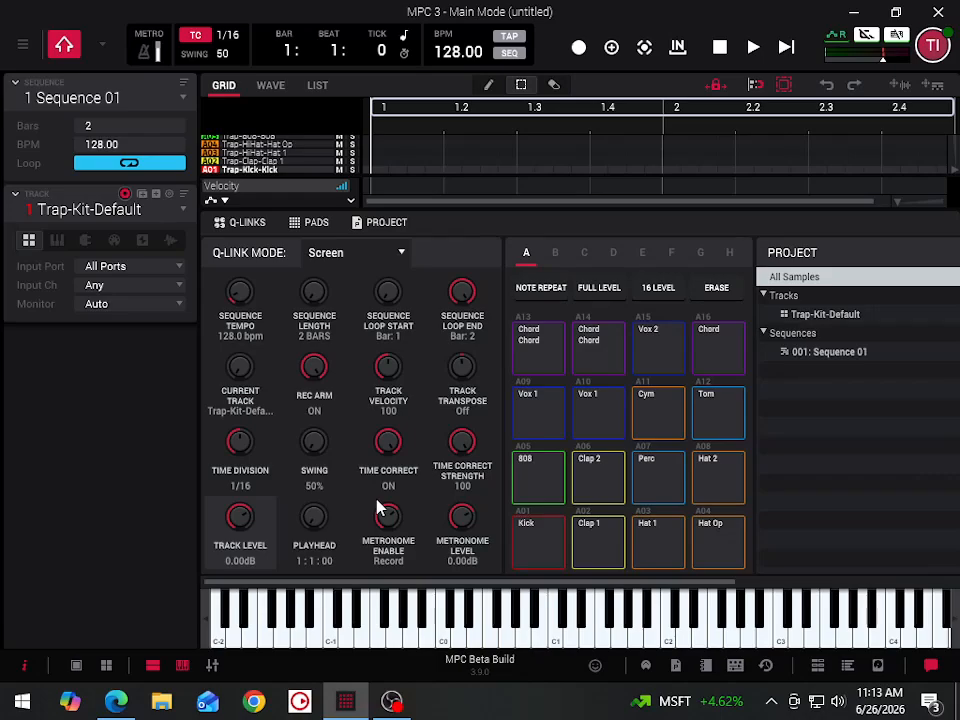
# - Convert track 1 to a plugin track and look through the installed plugins in the plugin manager
pyautogui.click(86, 246)
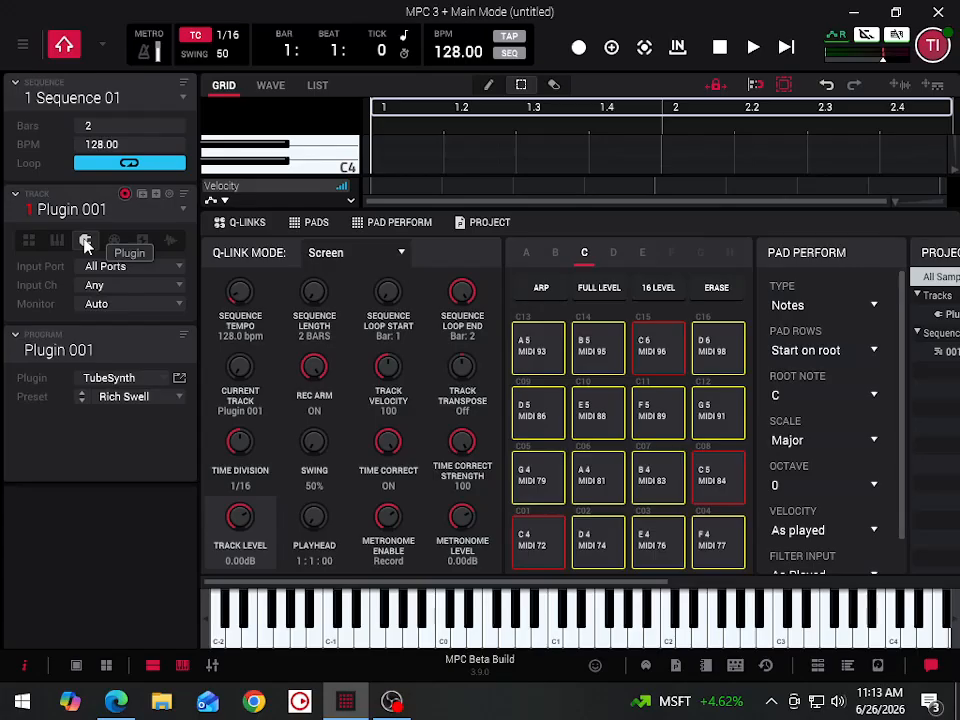
pyautogui.click(107, 380)
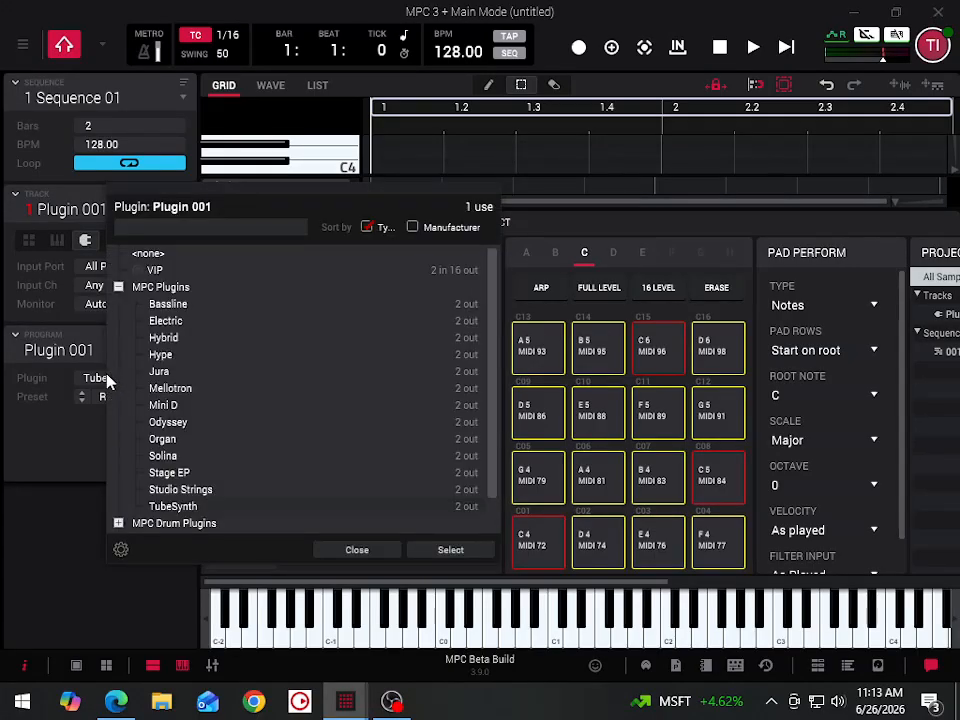
pyautogui.scroll(-1, 143, 423)
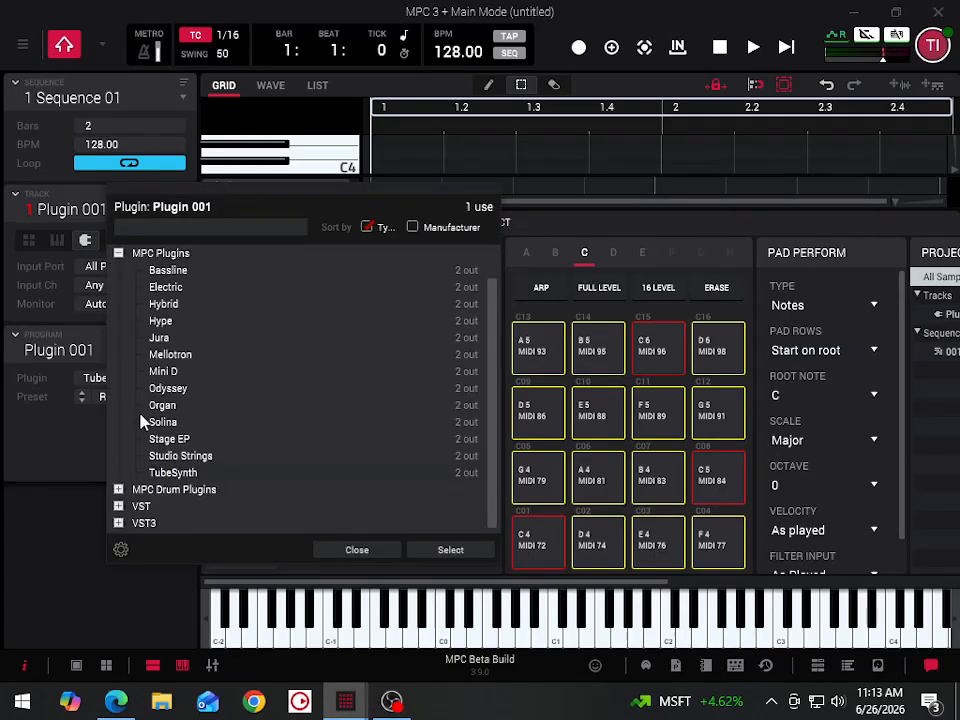
pyautogui.click(122, 553)
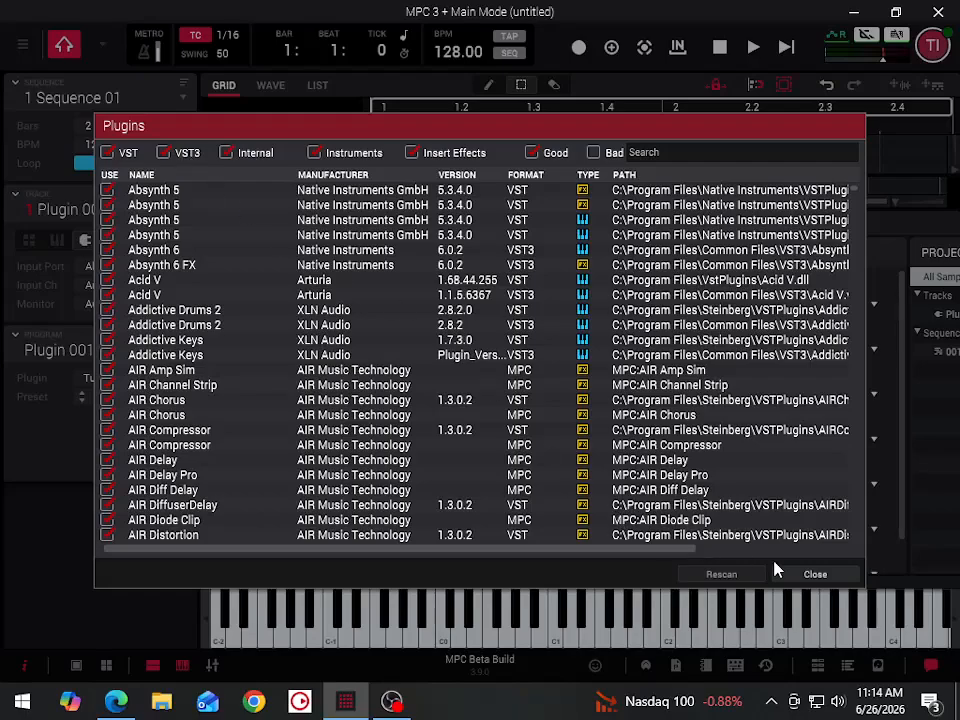
pyautogui.scroll(-5, 561, 483)
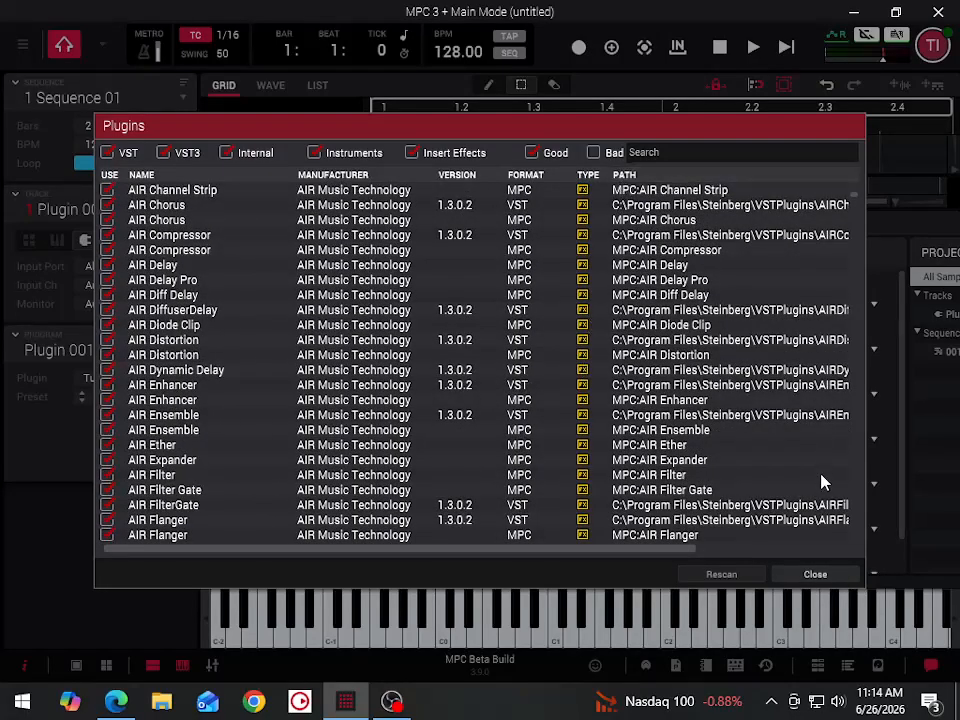
pyautogui.click(815, 576)
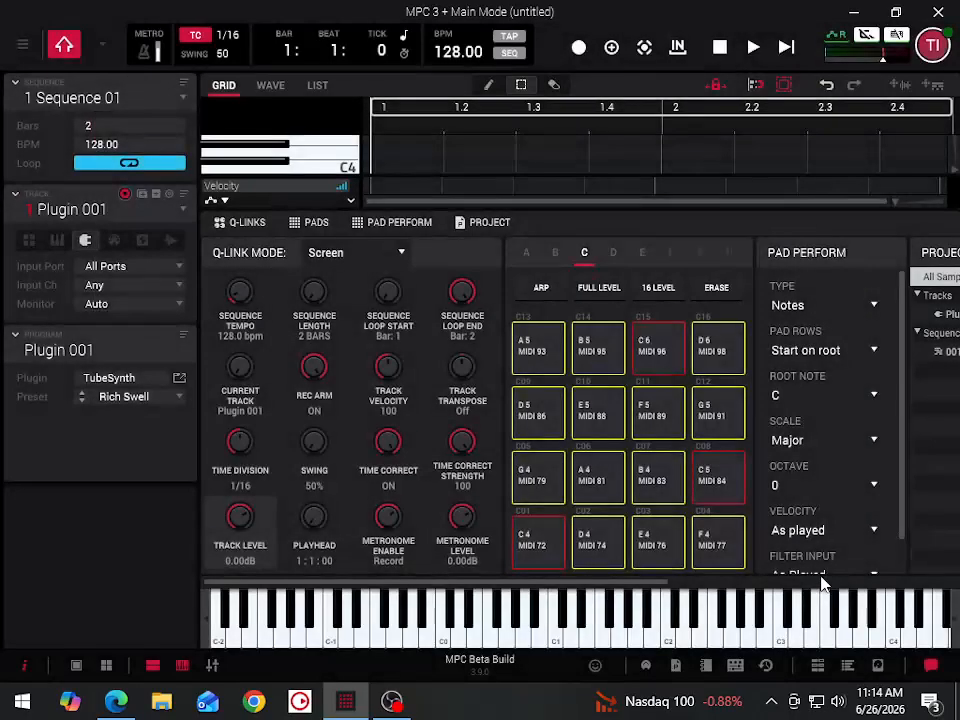
# - Review the VST folders and scan options in the plugin preferences
pyautogui.click(22, 44)
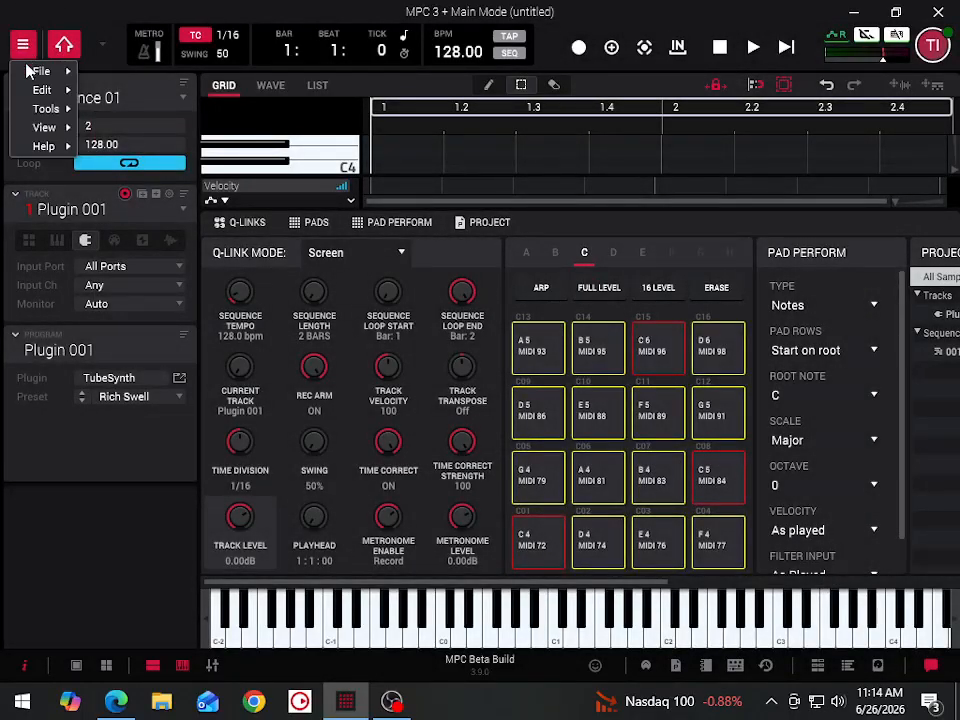
pyautogui.moveTo(33, 92)
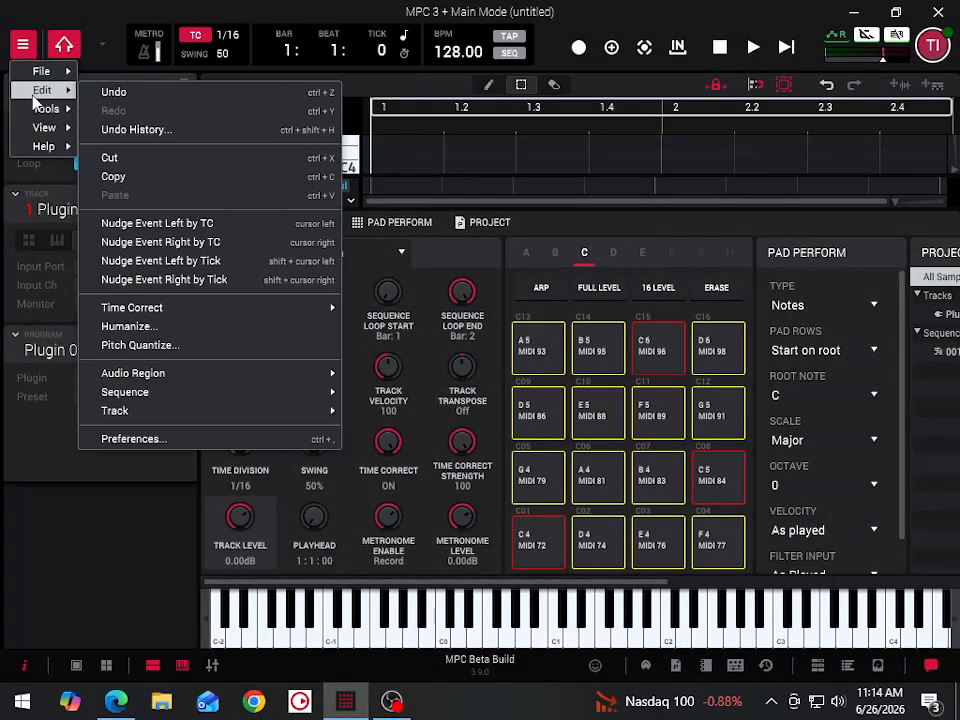
pyautogui.click(160, 440)
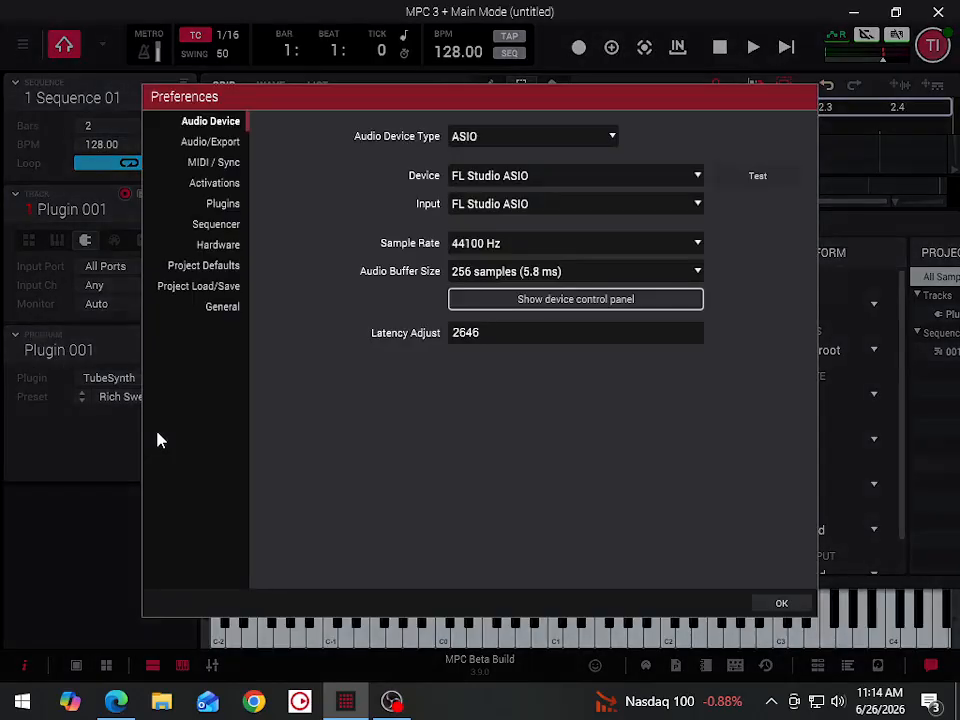
pyautogui.click(220, 207)
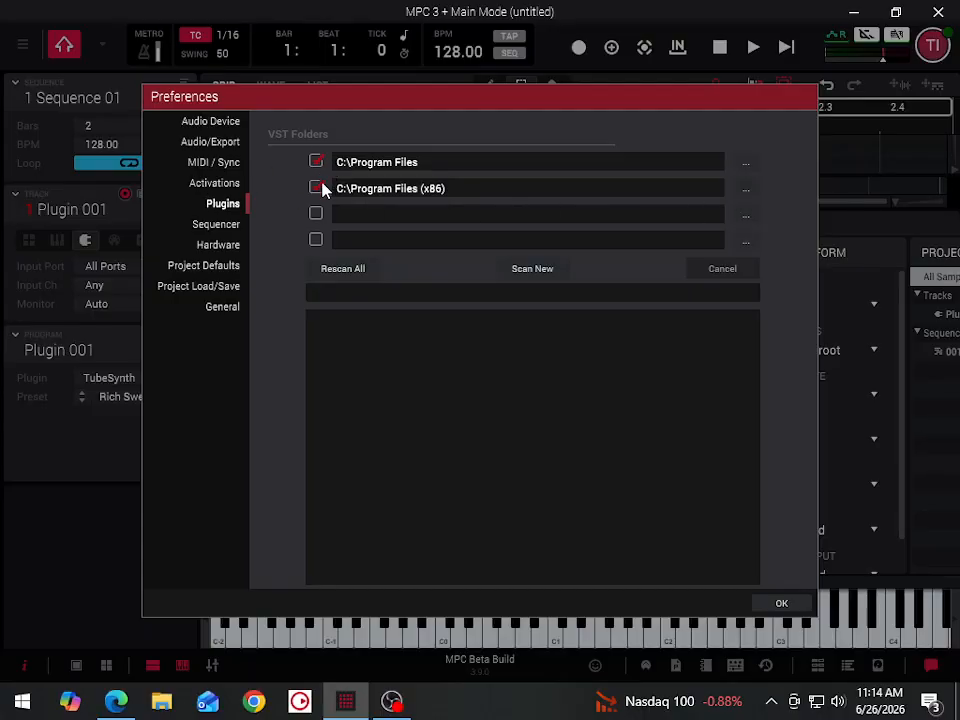
pyautogui.click(315, 216)
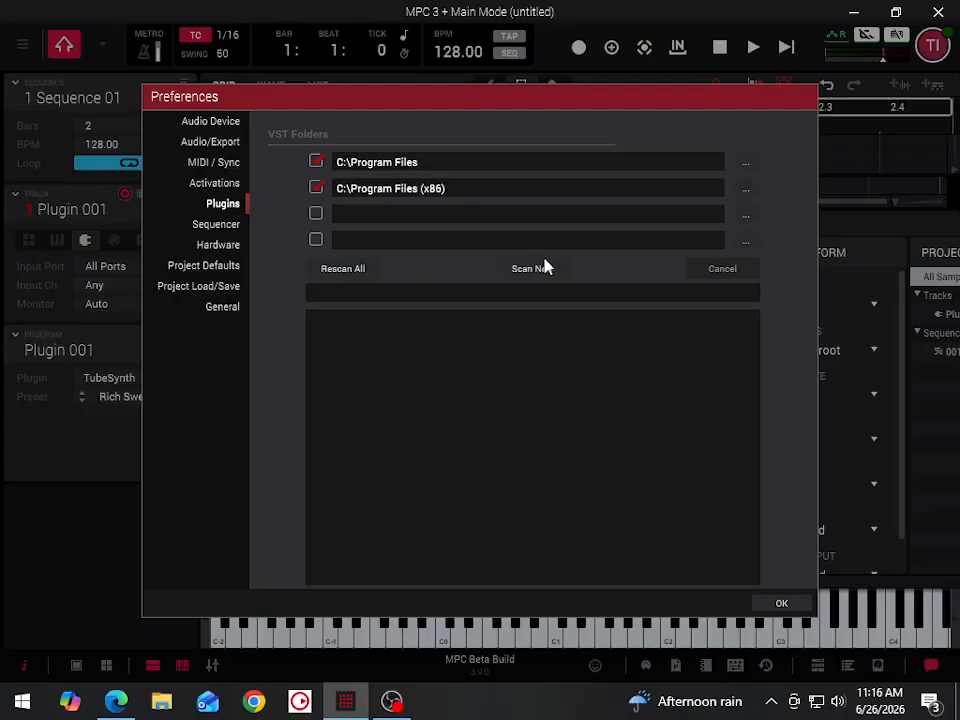
pyautogui.click(778, 605)
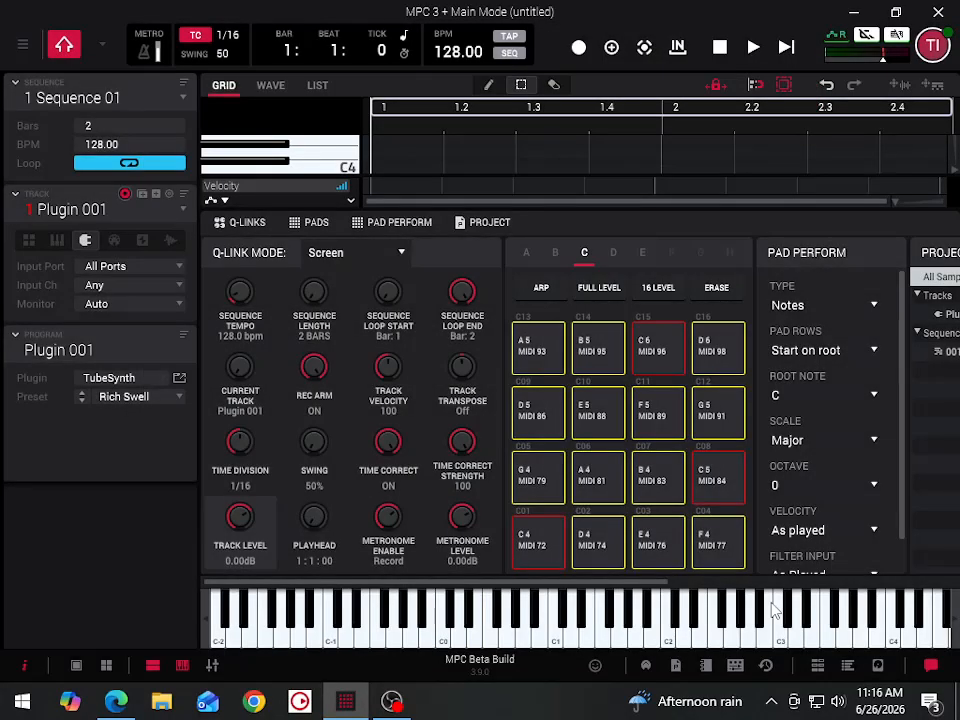
# - Load the JUPITER-4 VST3 instrument on the plugin track and open its editor window
pyautogui.click(118, 381)
pyautogui.scroll(-1, 189, 440)
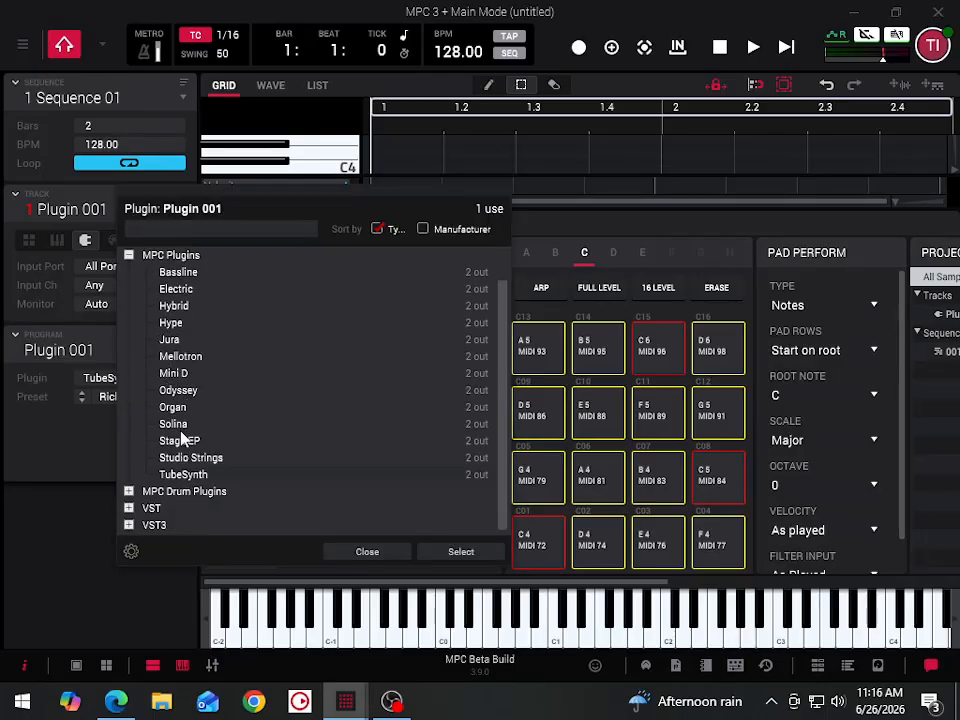
pyautogui.click(128, 525)
pyautogui.scroll(-10, 190, 495)
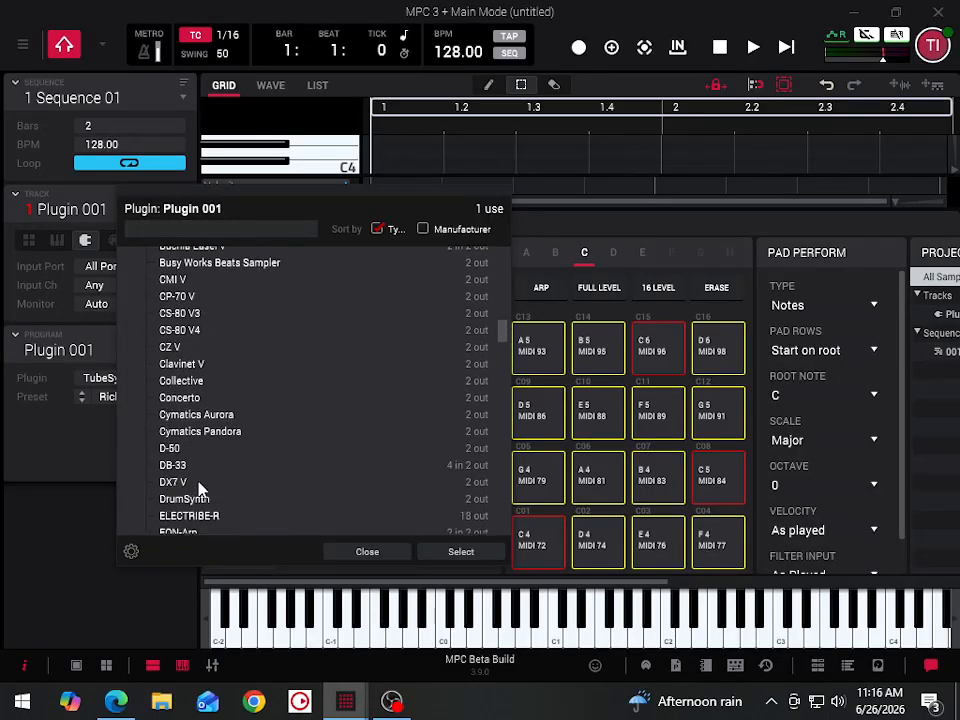
pyautogui.scroll(-8, 200, 488)
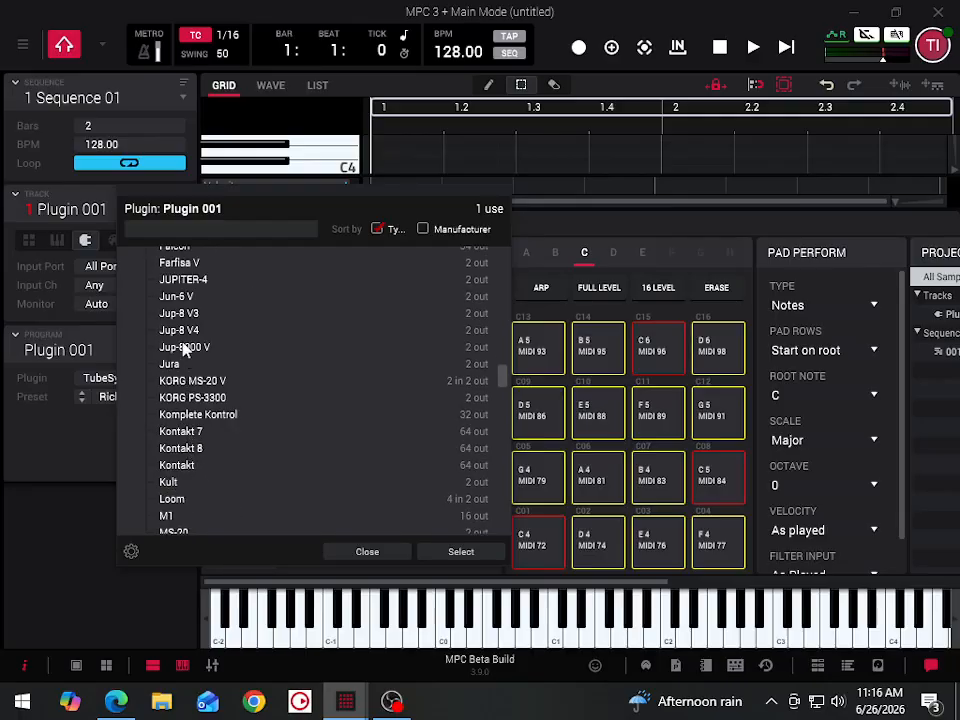
pyautogui.doubleClick(188, 281)
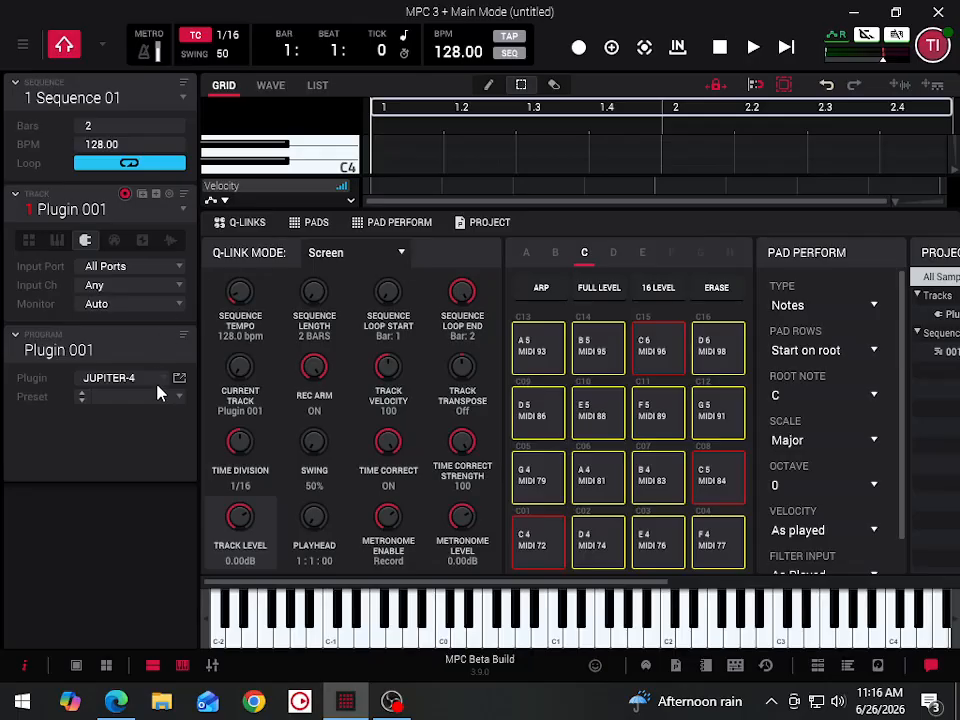
pyautogui.click(181, 380)
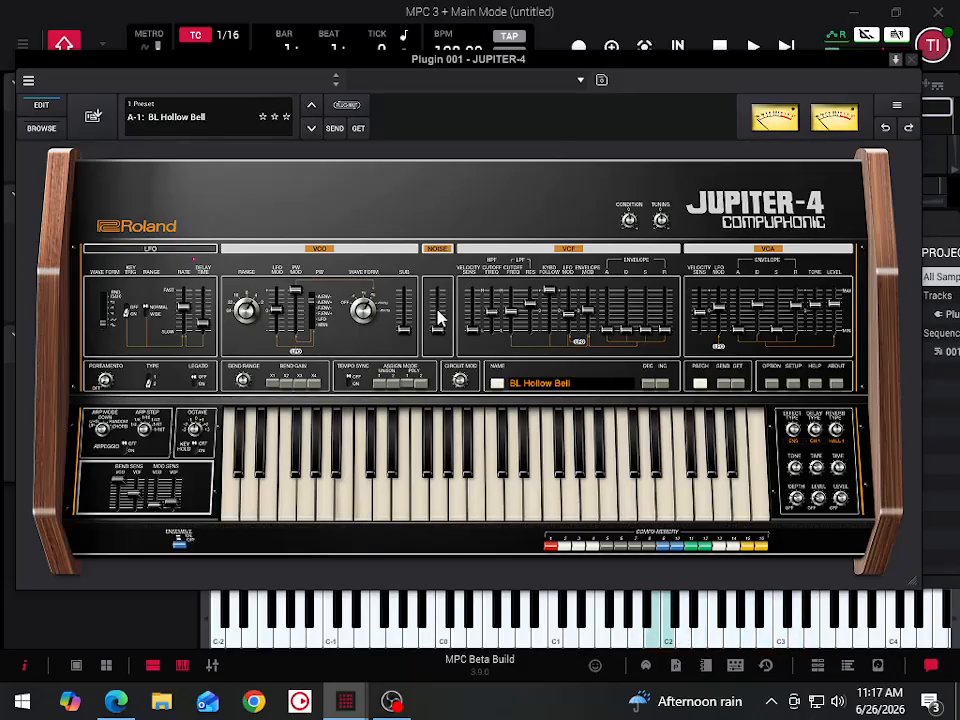
# - Load the preset C-1: BS Bass One from the JUPITER-4's first preset bank
pyautogui.click(553, 385)
pyautogui.moveTo(555, 416)
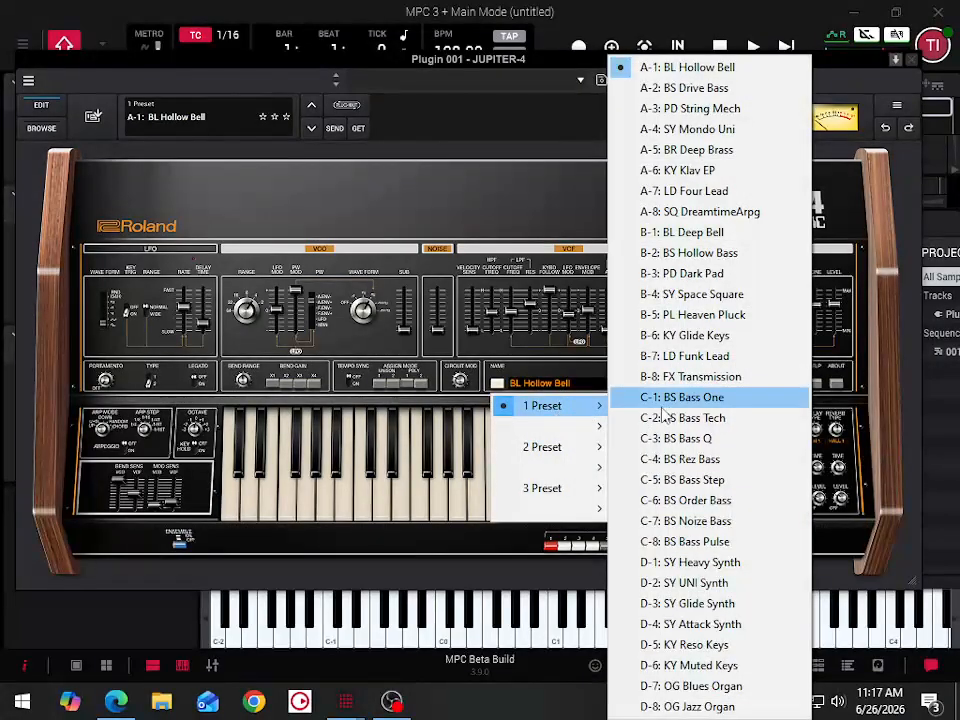
pyautogui.click(706, 397)
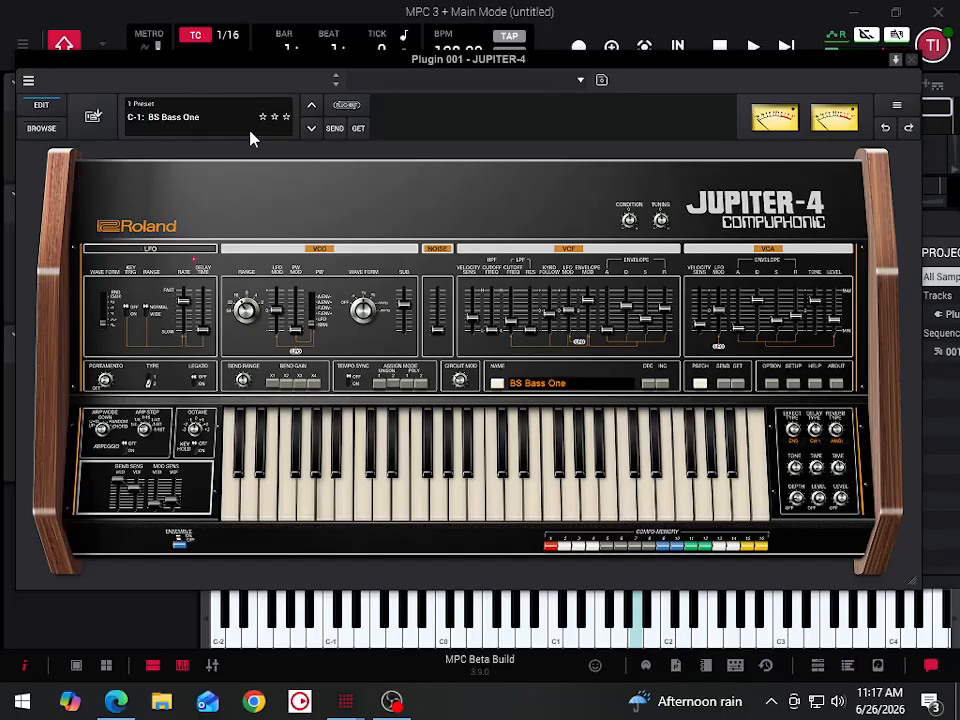
# - Set the JUPITER-4's polyphony to 8 voices
pyautogui.click(30, 82)
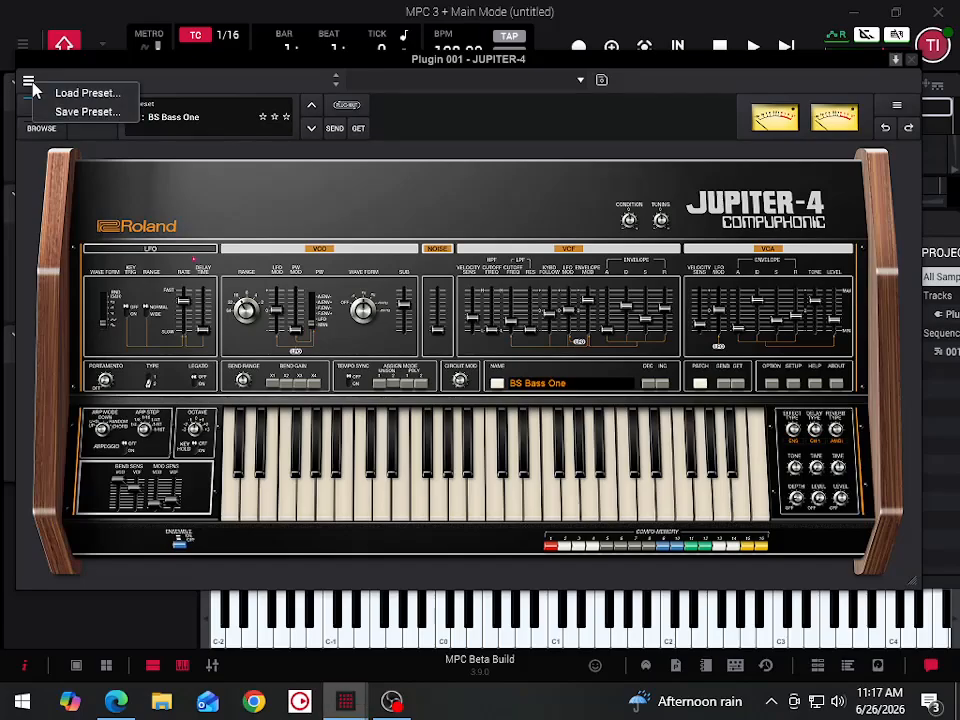
pyautogui.click(376, 188)
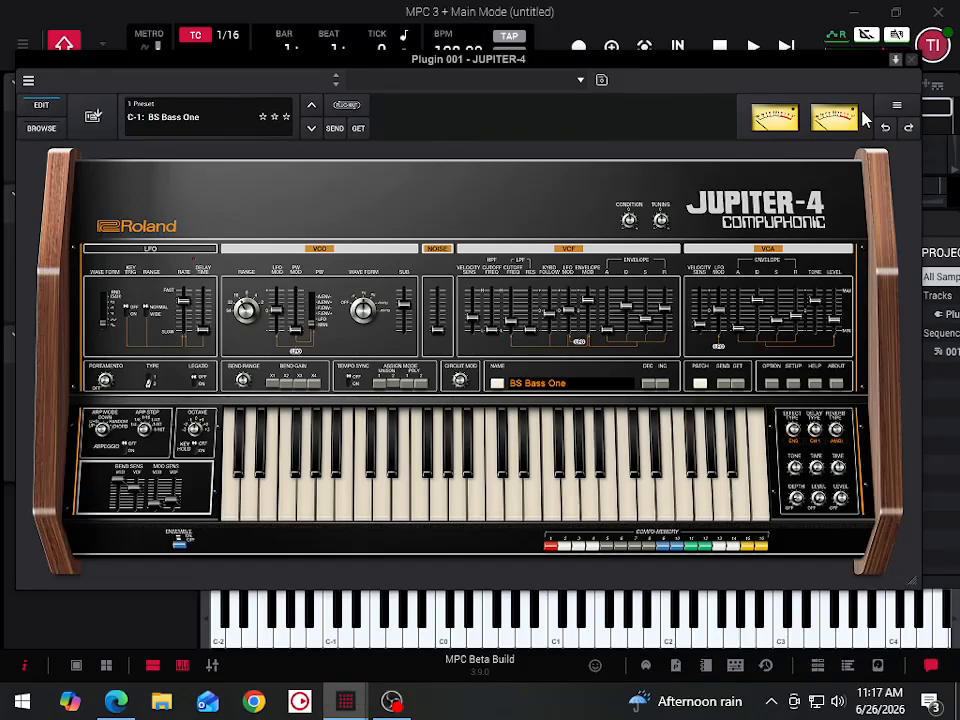
pyautogui.click(899, 107)
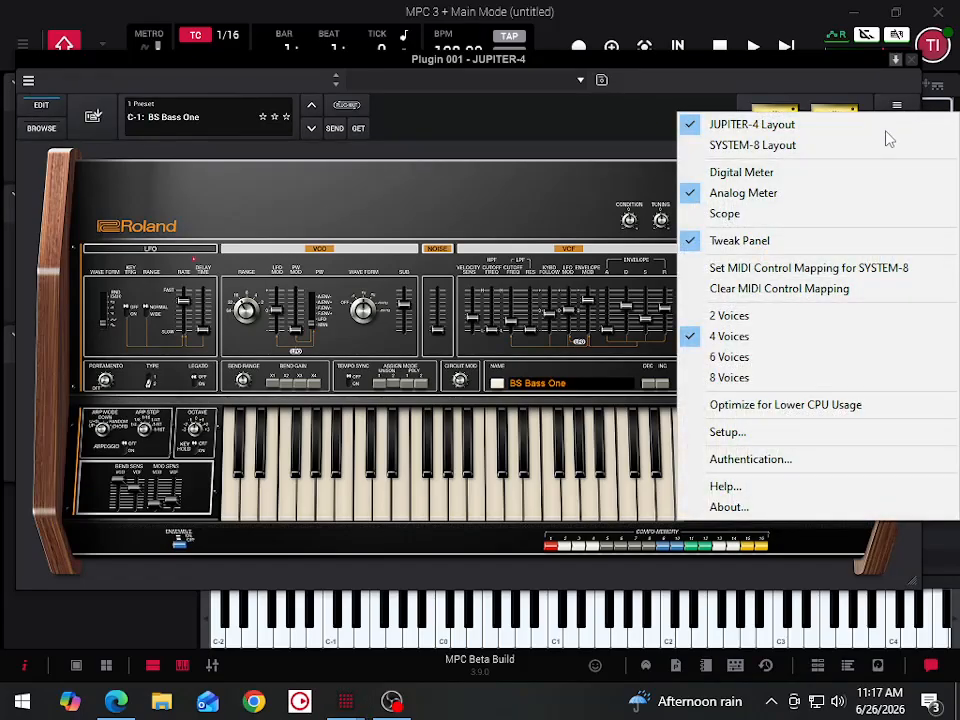
pyautogui.click(730, 378)
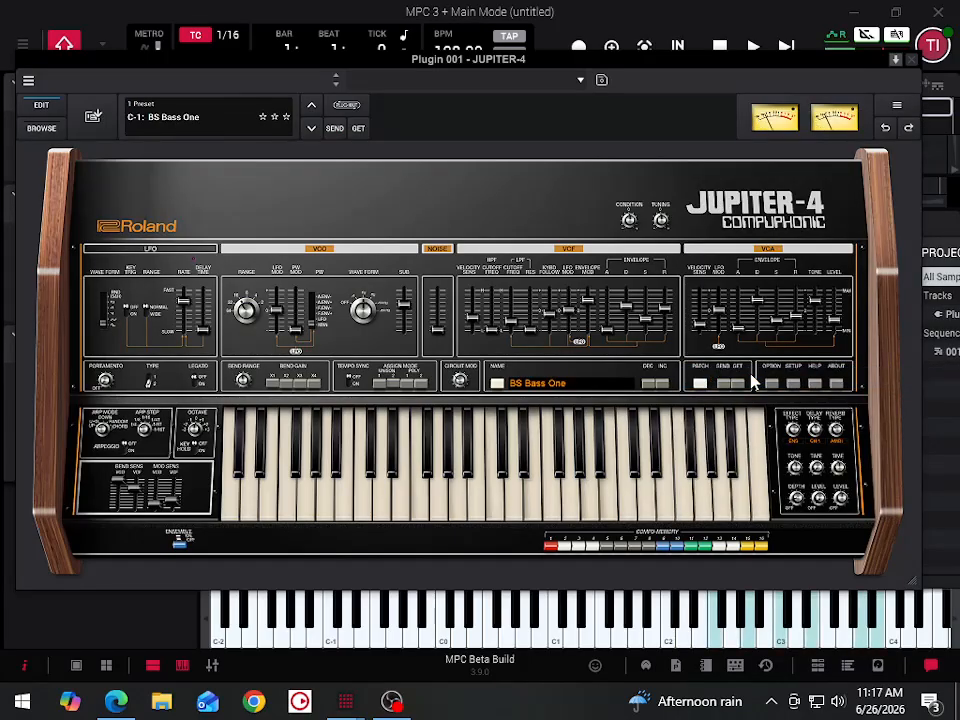
# - Load the preset B-3: PD Dark Pad from the JUPITER-4's first bank and close the instrument's editor
pyautogui.click(577, 385)
pyautogui.moveTo(580, 405)
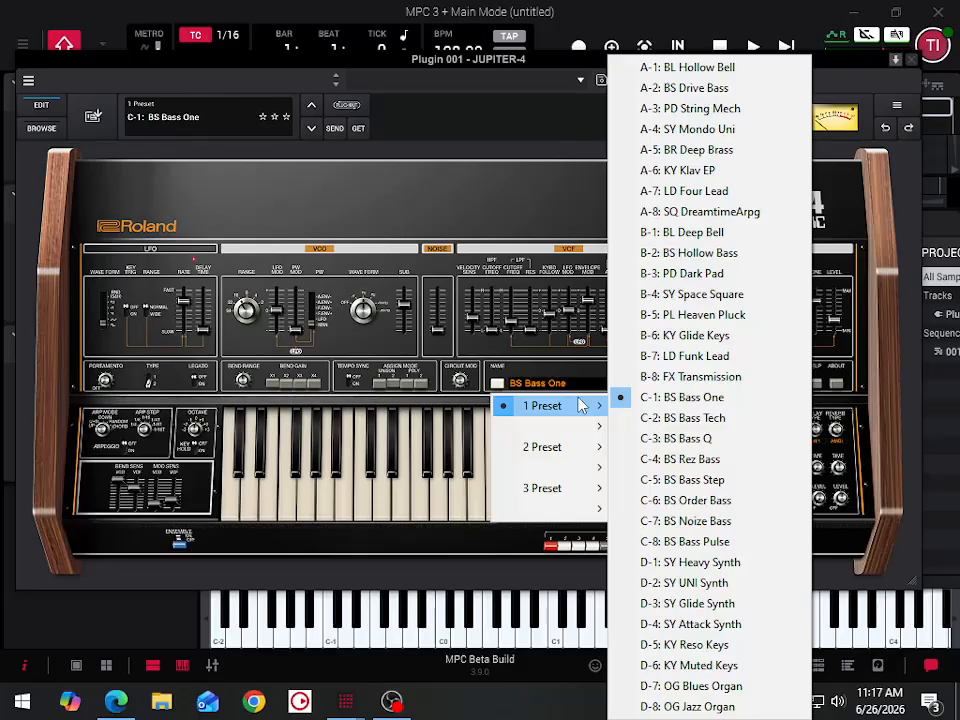
pyautogui.click(718, 274)
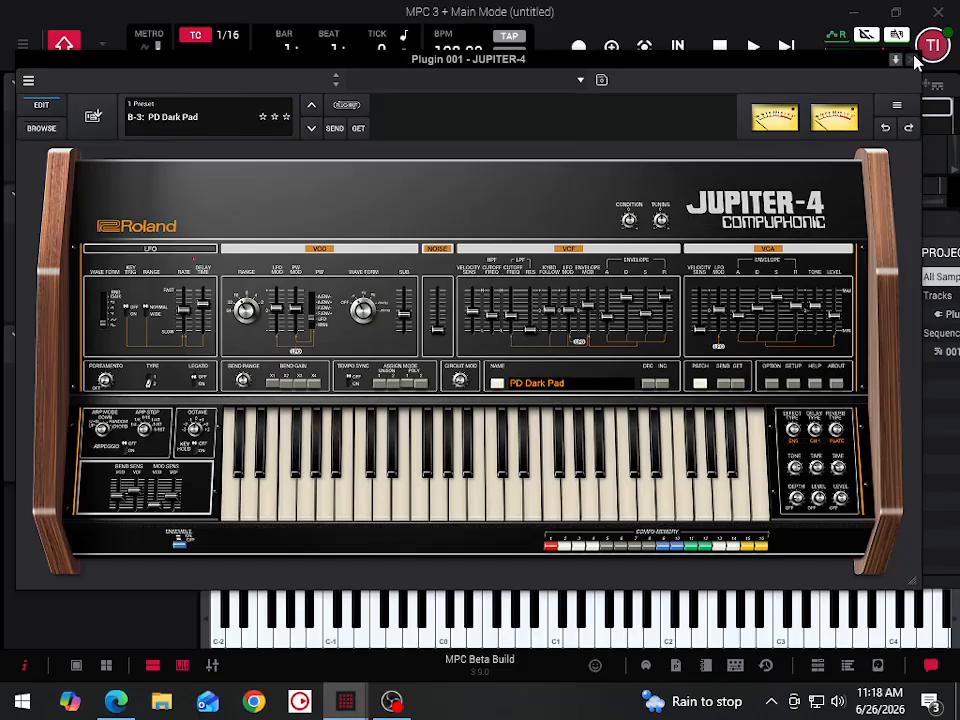
pyautogui.click(909, 62)
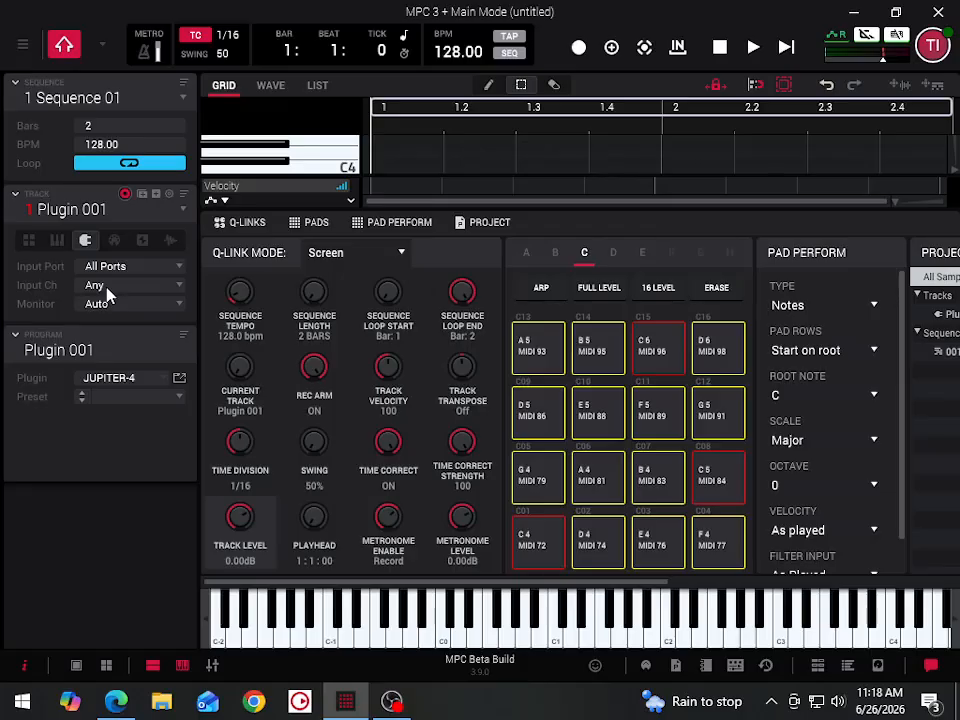
# - Add one new track of type Keygroup
pyautogui.click(156, 195)
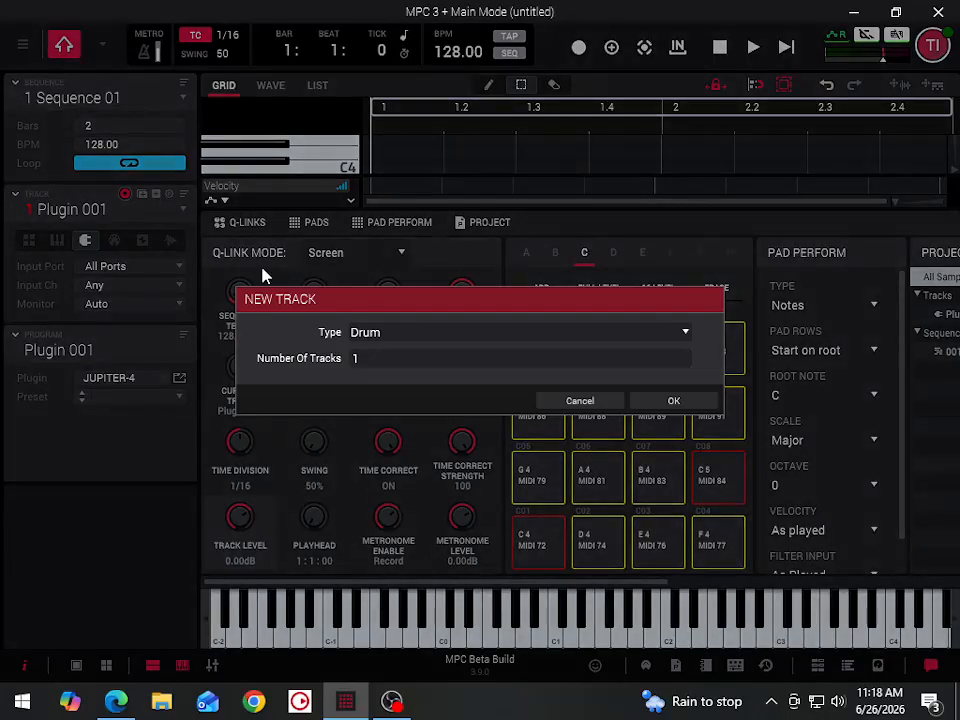
pyautogui.click(686, 333)
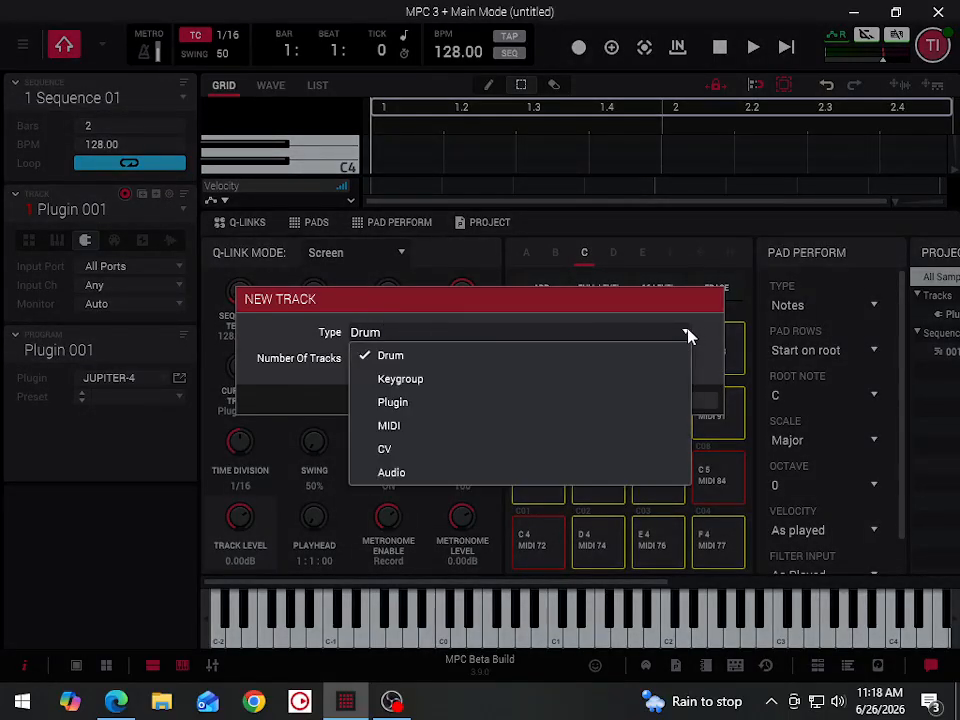
pyautogui.click(478, 389)
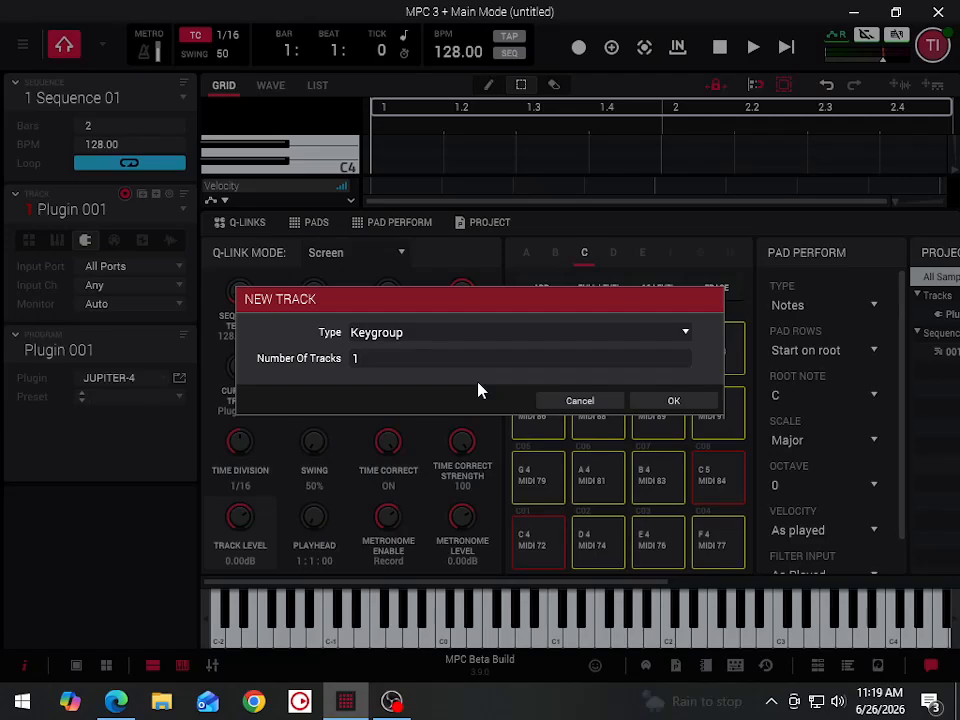
pyautogui.click(666, 404)
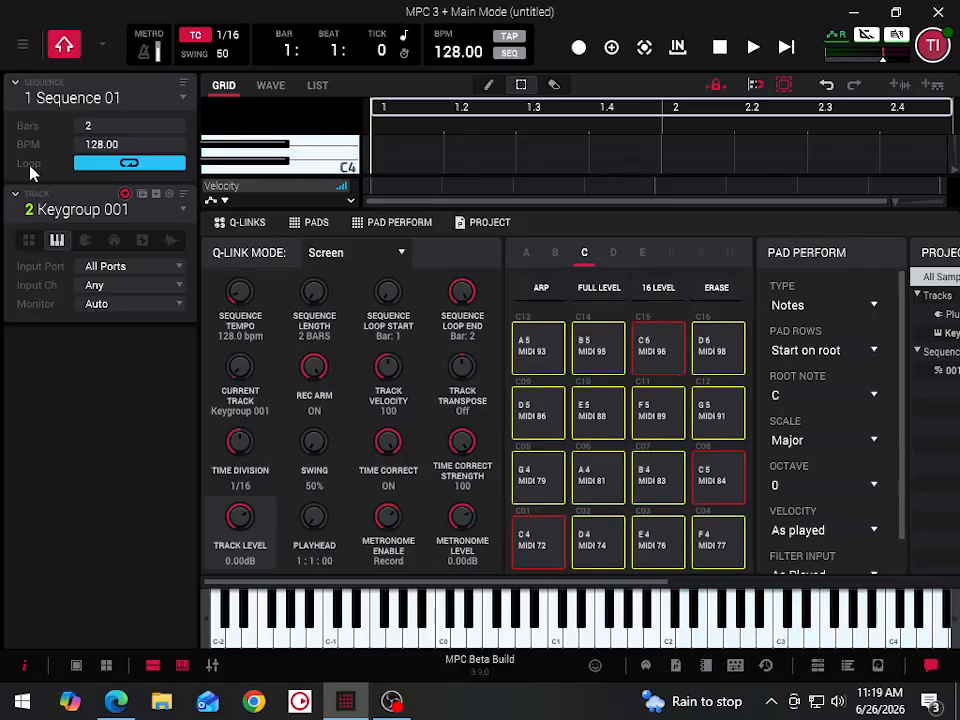
# - Open the keygroup track in Track Edit and switch layer 1 to oscillator mode
pyautogui.click(101, 44)
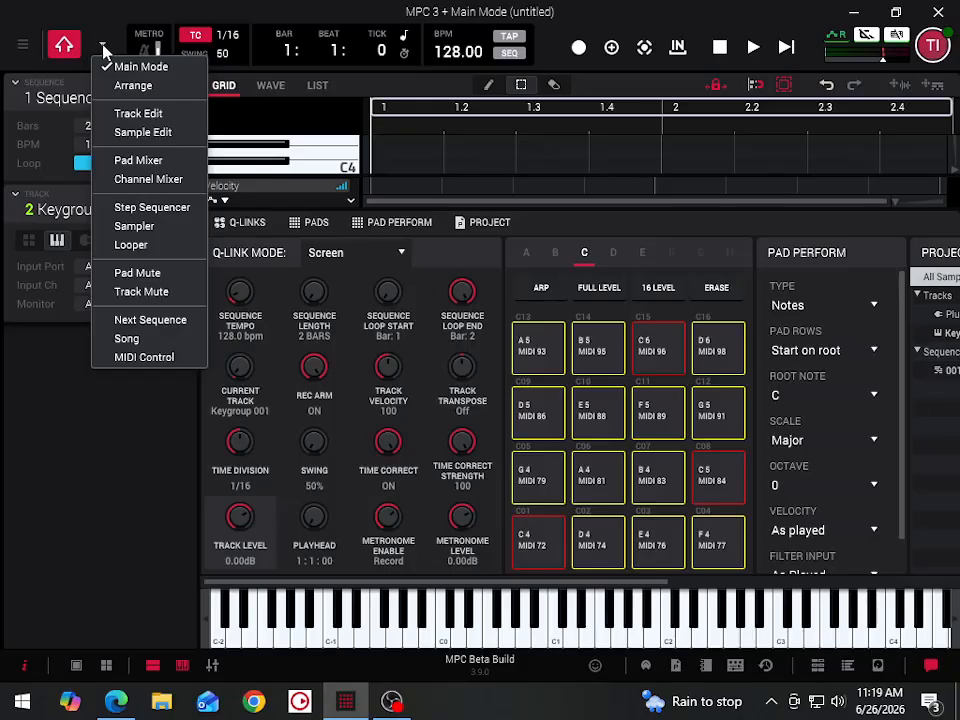
pyautogui.click(160, 115)
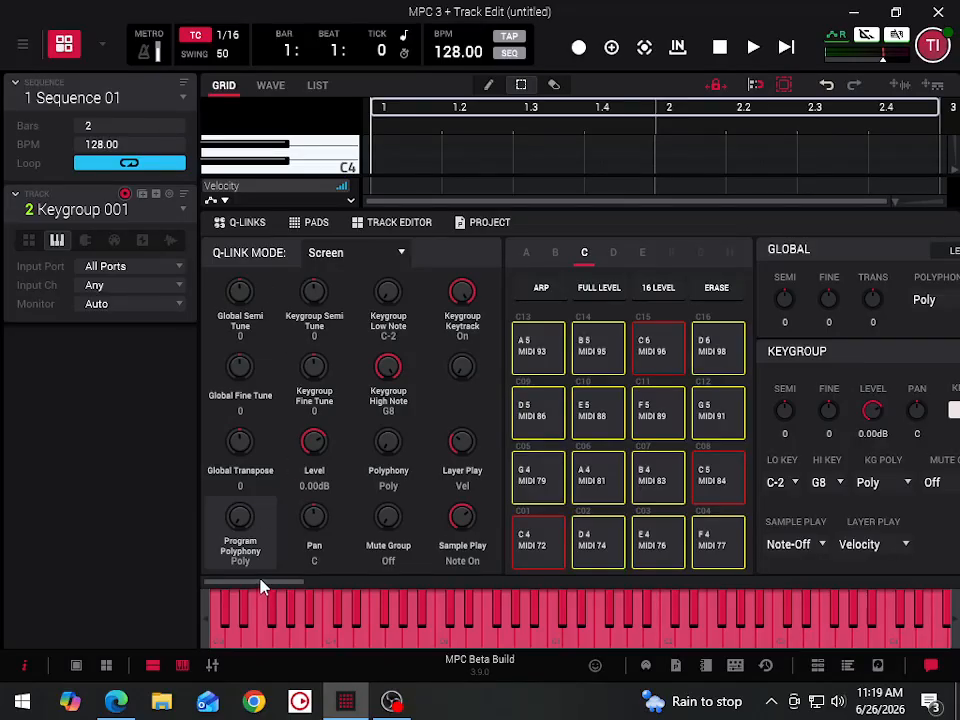
pyautogui.moveTo(260, 587); pyautogui.dragTo(268, 587)
pyautogui.moveTo(283, 587); pyautogui.dragTo(294, 585)
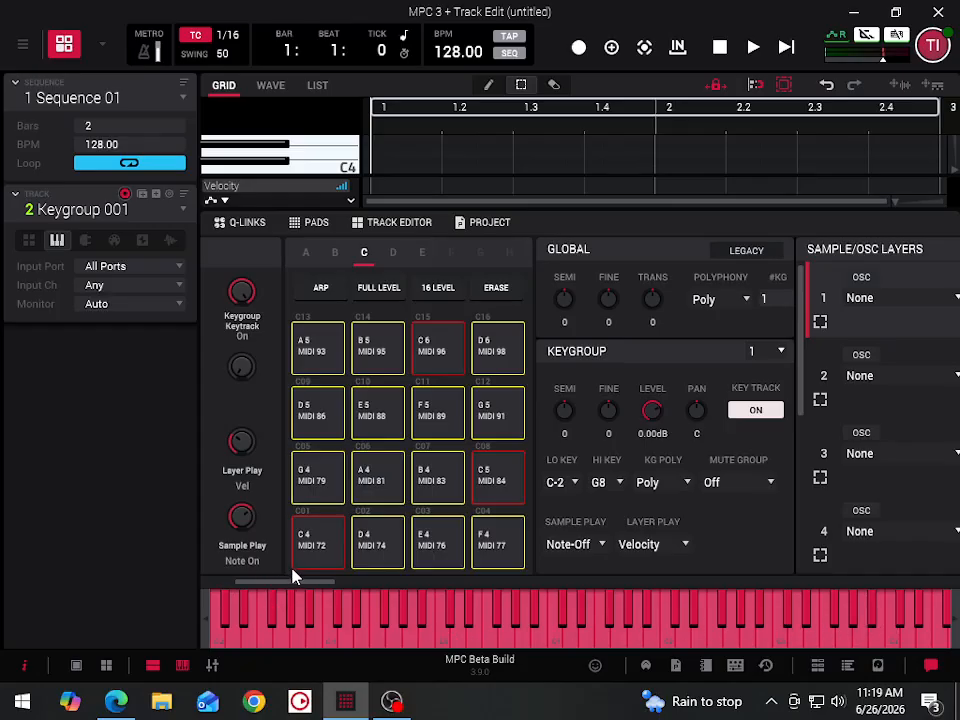
pyautogui.moveTo(279, 589); pyautogui.dragTo(360, 610)
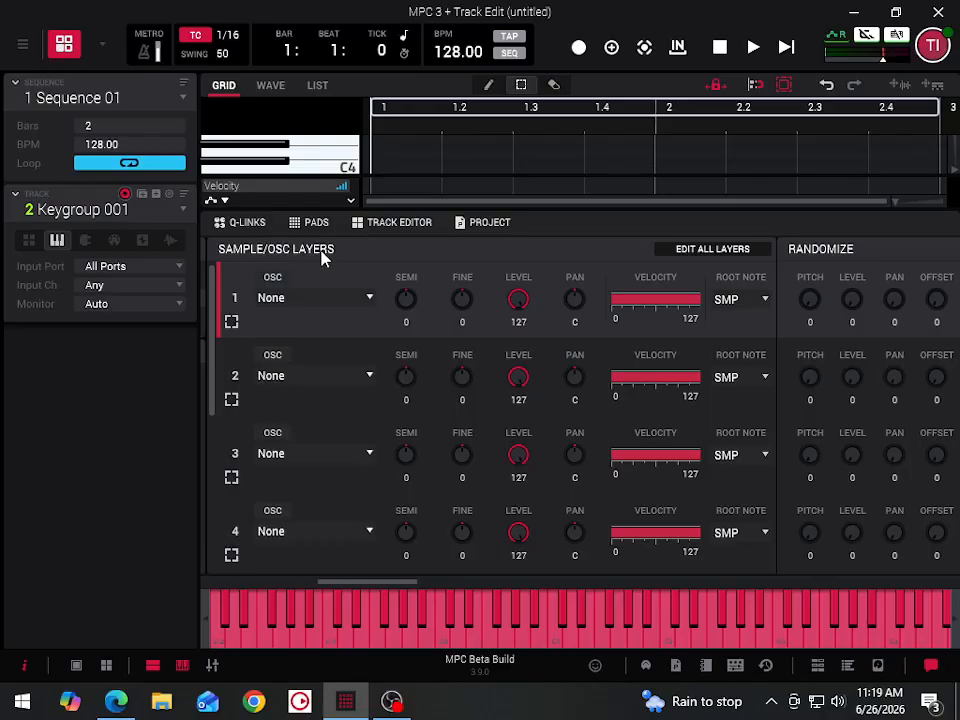
pyautogui.click(320, 298)
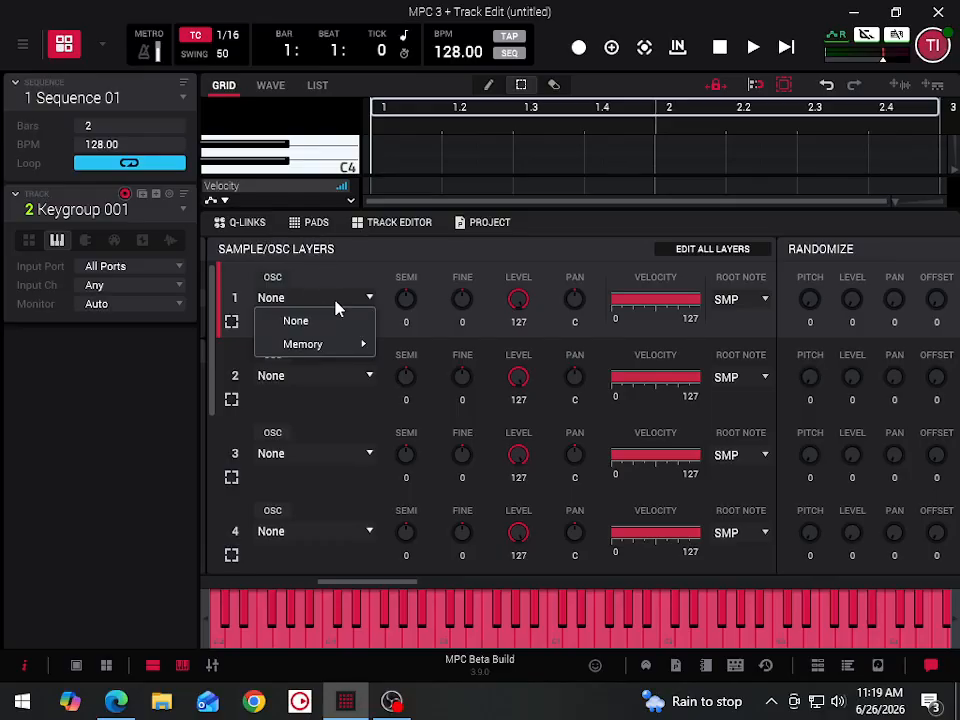
pyautogui.moveTo(343, 347)
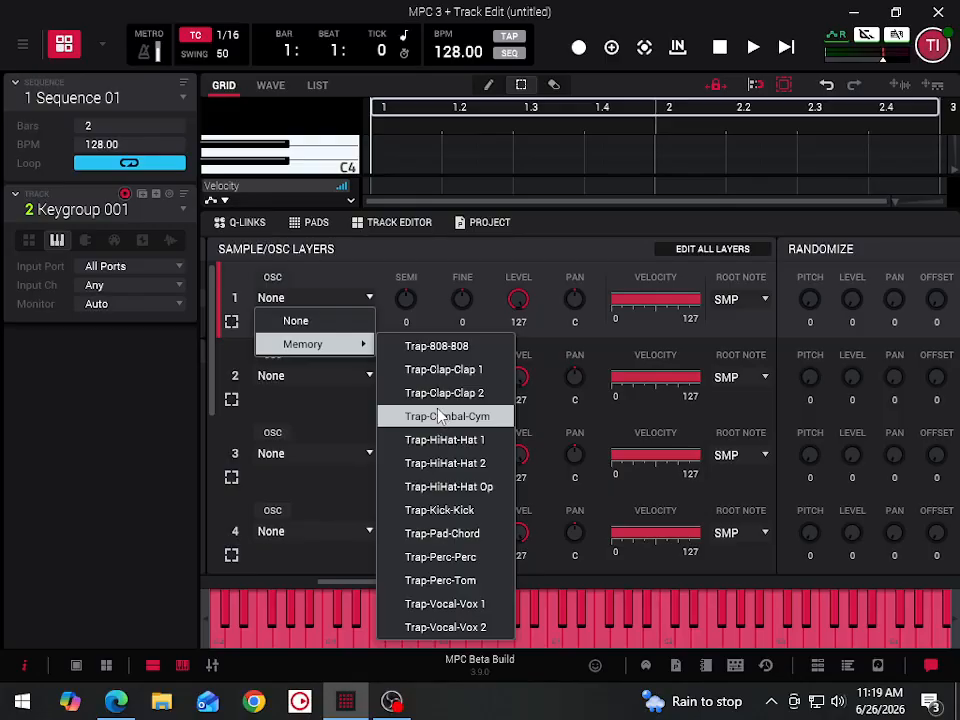
pyautogui.click(278, 285)
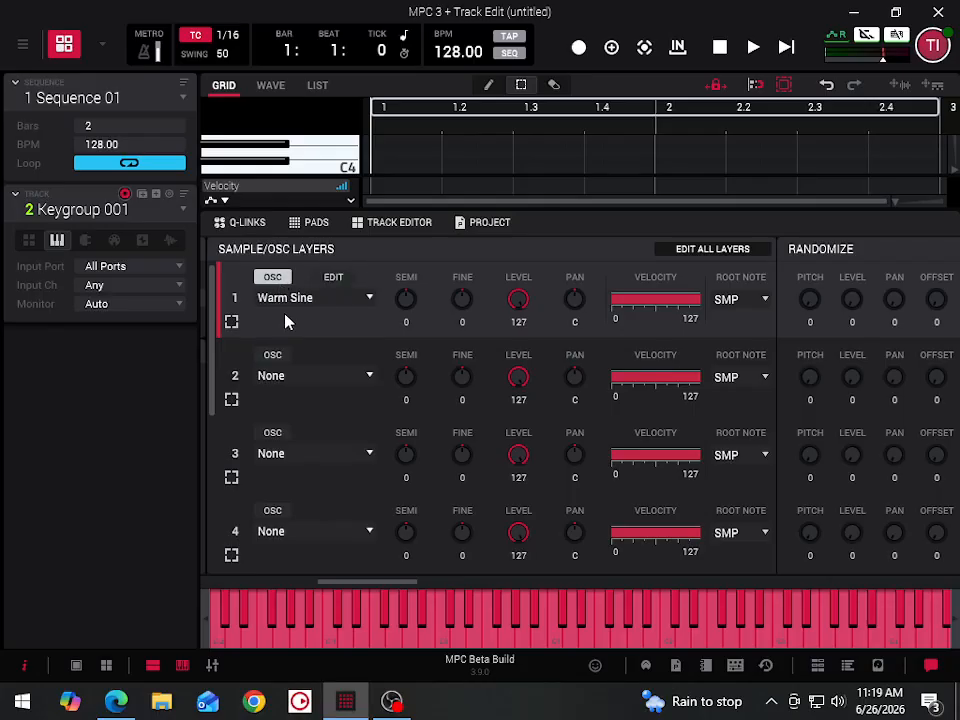
# - Examine the advanced waveforms and the algorithmic sine, triangle, saw, square and other waveforms offered for layer 1's oscillator
pyautogui.click(306, 300)
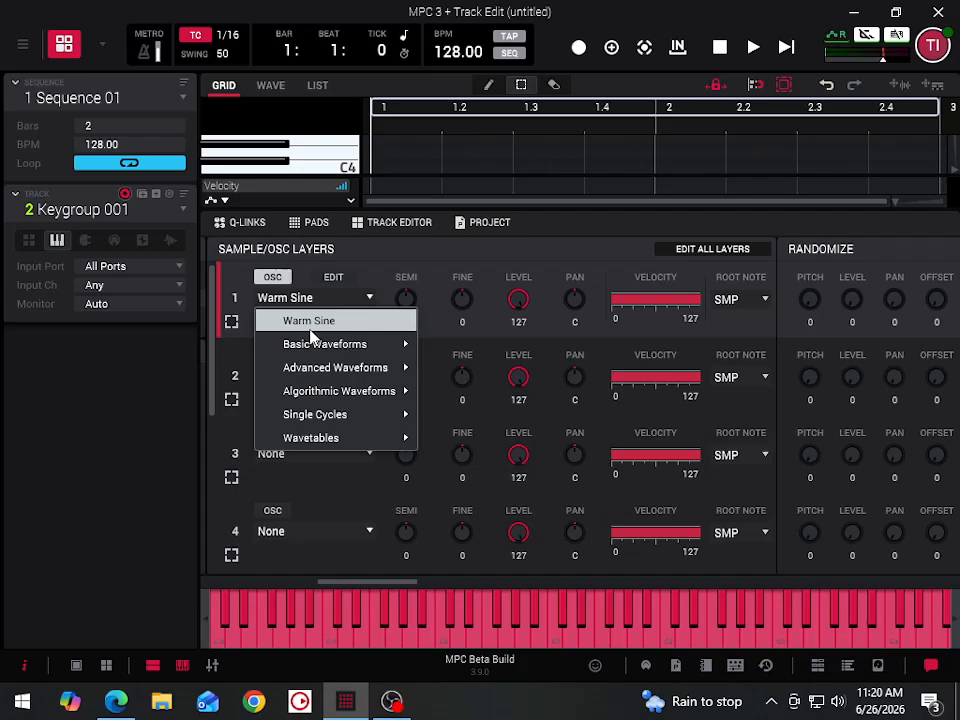
pyautogui.moveTo(317, 440)
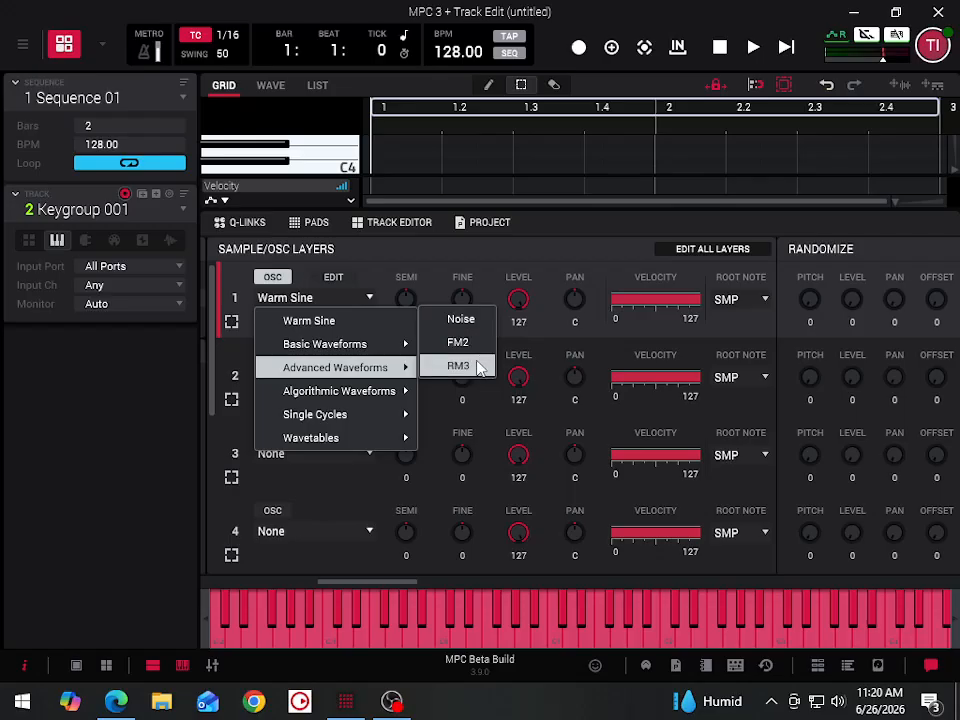
pyautogui.moveTo(370, 400)
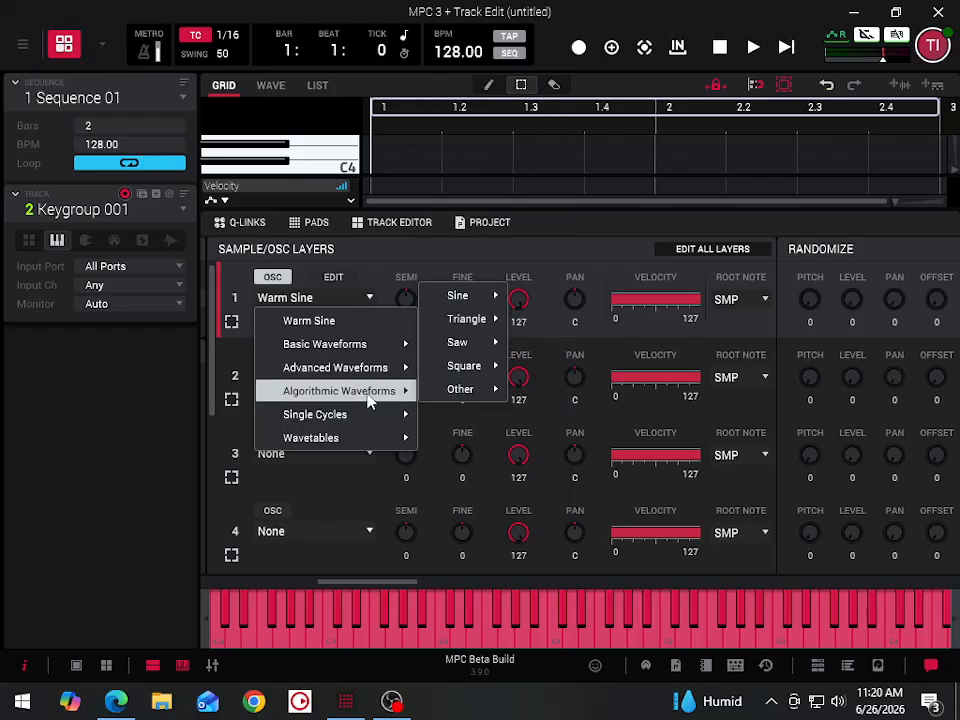
pyautogui.moveTo(474, 293)
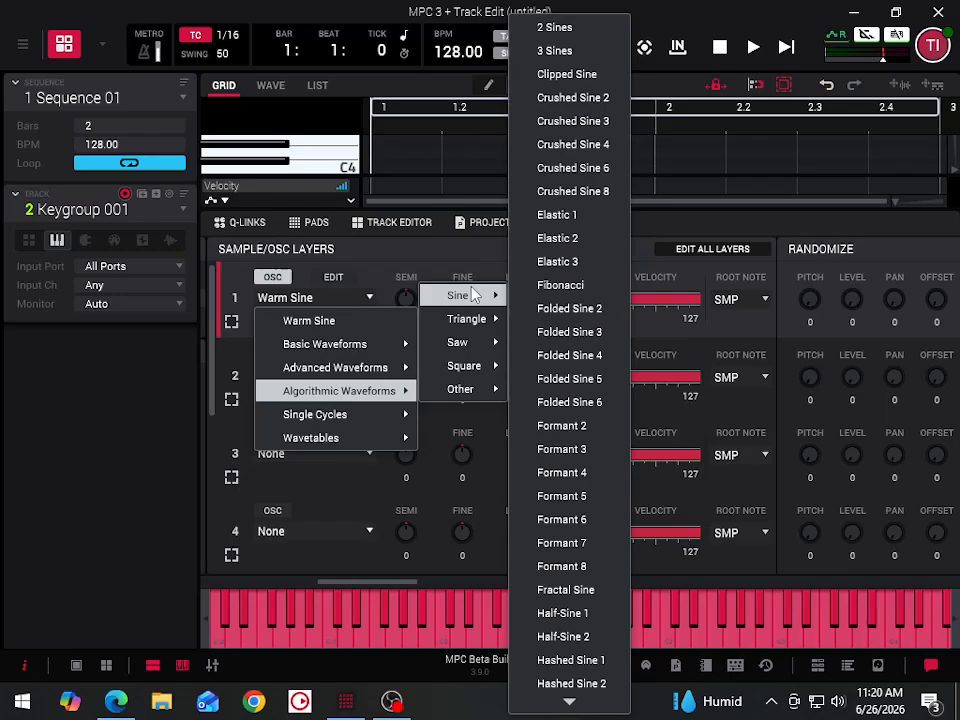
pyautogui.moveTo(560, 707)
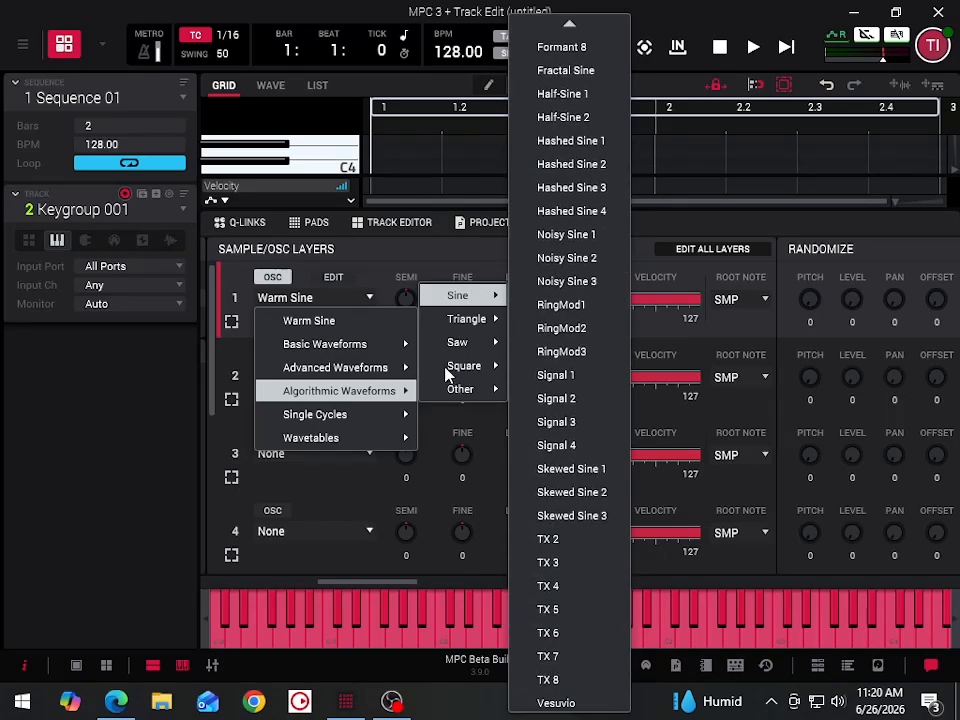
pyautogui.moveTo(466, 318)
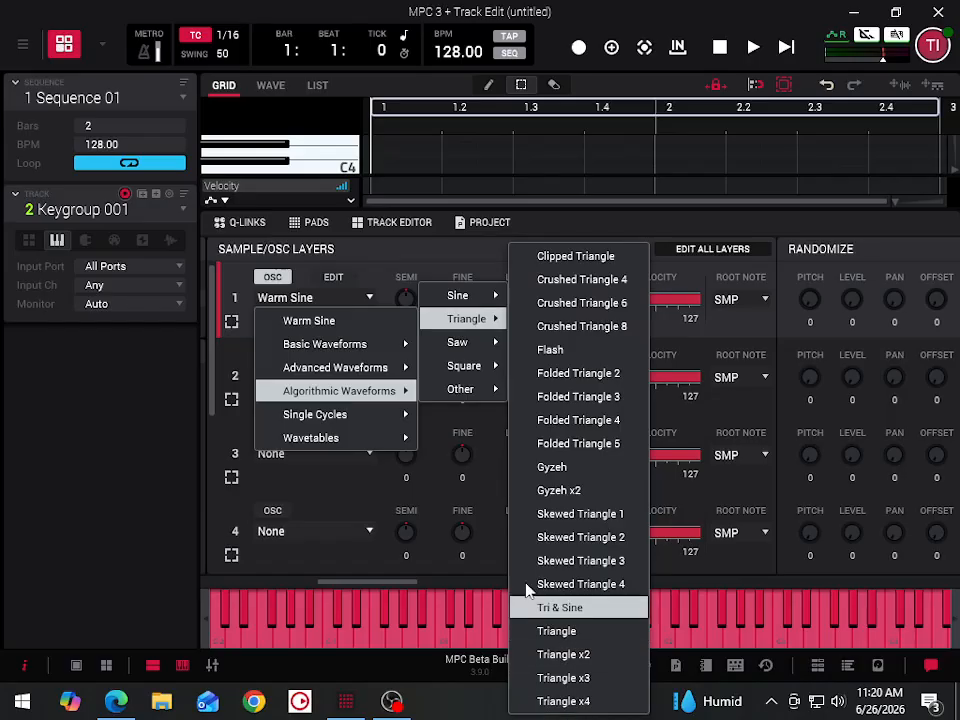
pyautogui.moveTo(457, 342)
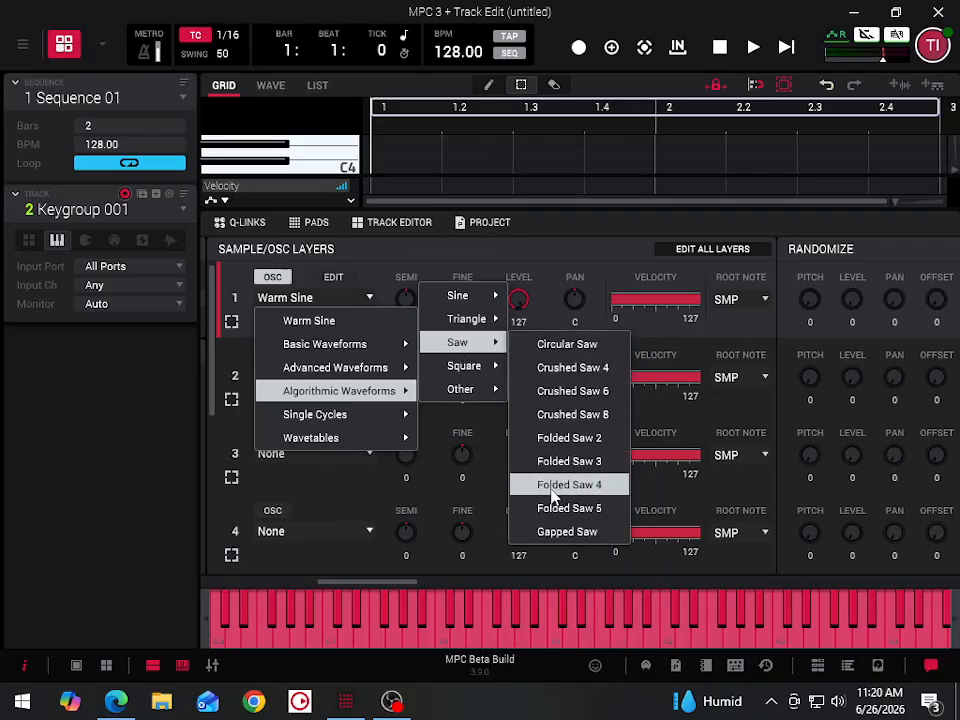
pyautogui.moveTo(476, 372)
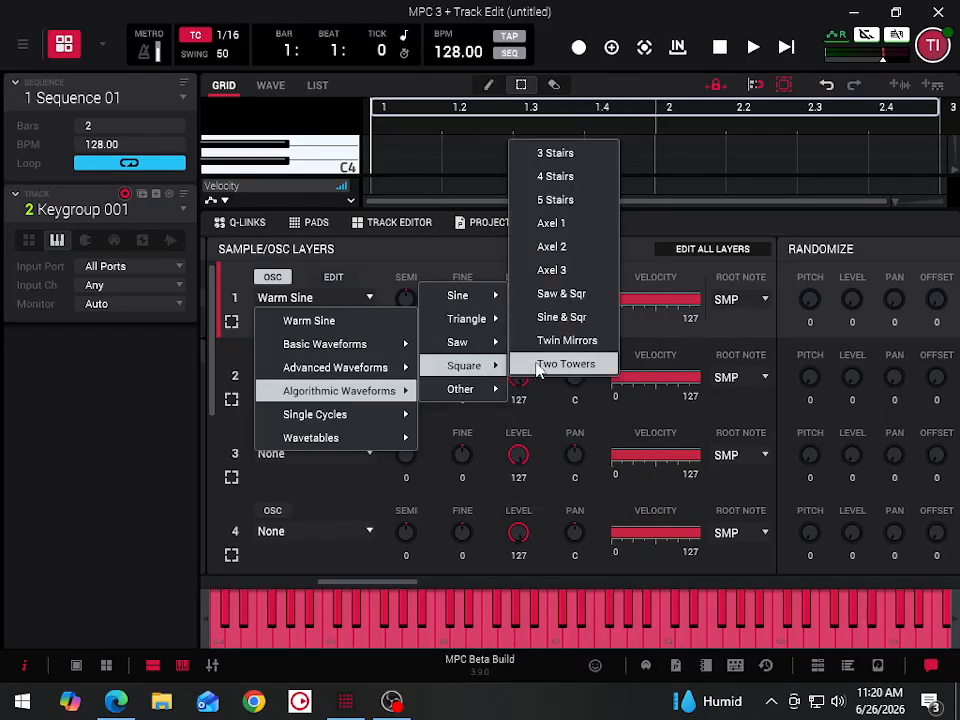
pyautogui.moveTo(481, 397)
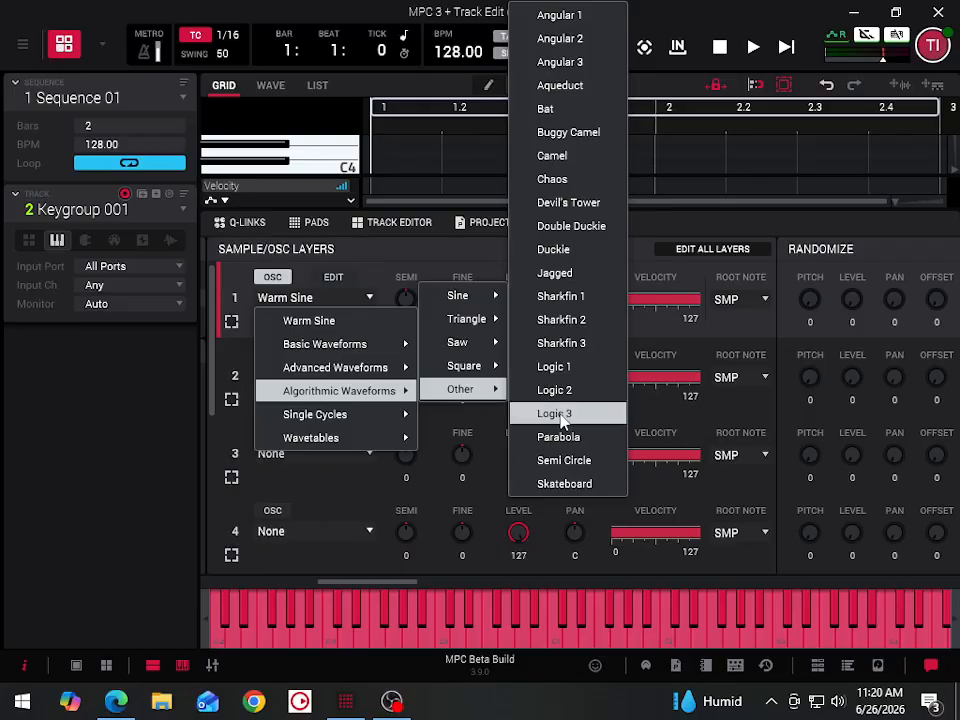
# - Examine the single-cycle waveform categories for layer 1's oscillator, from Classic OSC and Pulse OSC through Noise and Vowels
pyautogui.moveTo(305, 420)
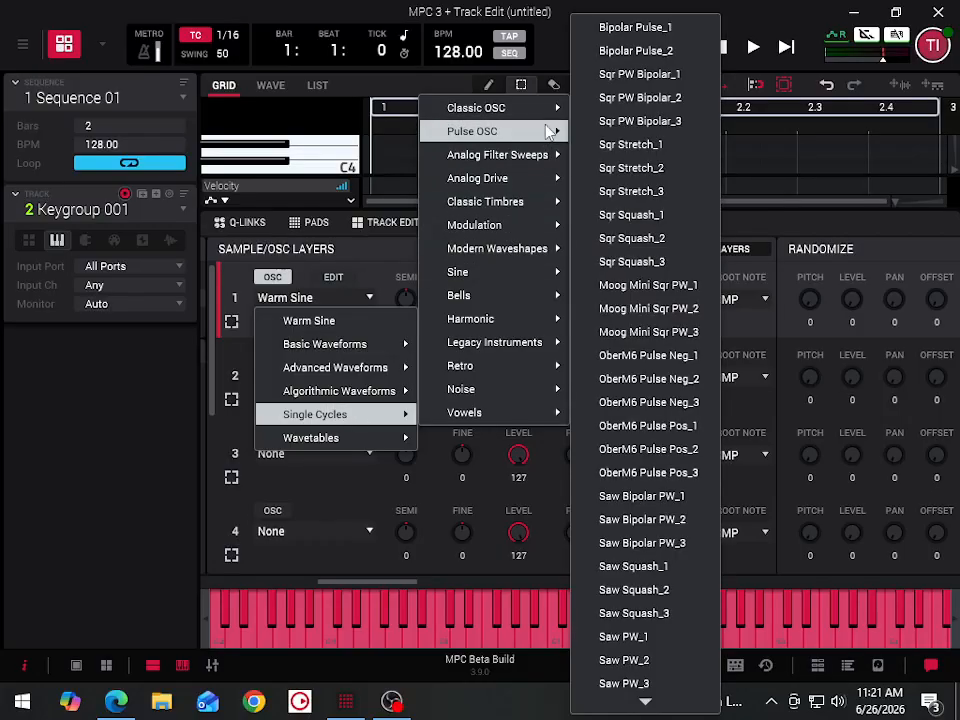
pyautogui.moveTo(549, 112)
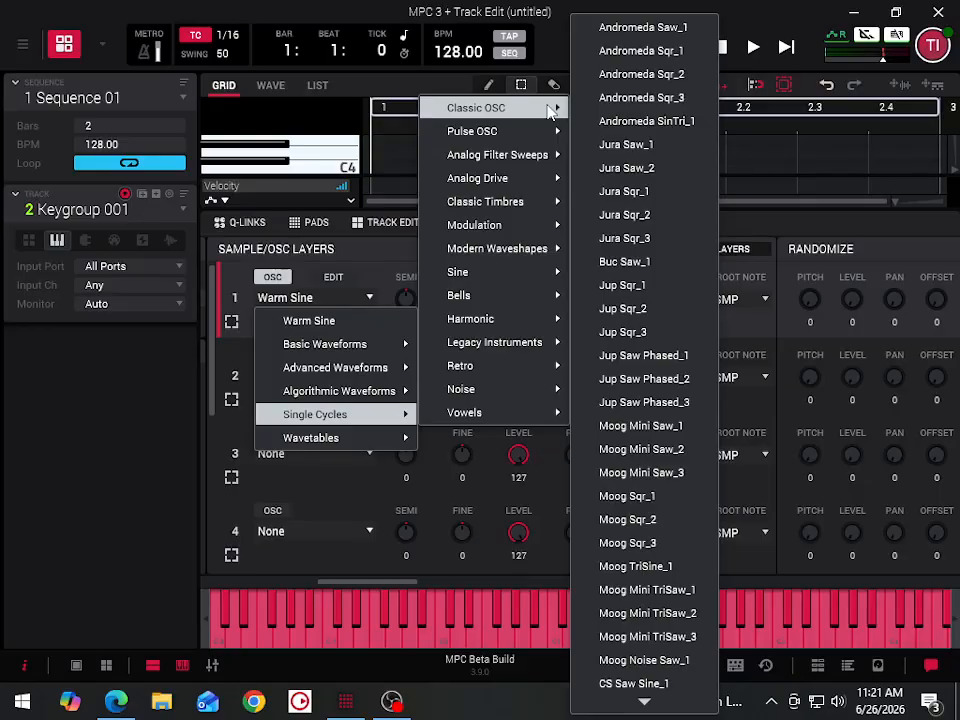
pyautogui.moveTo(642, 703)
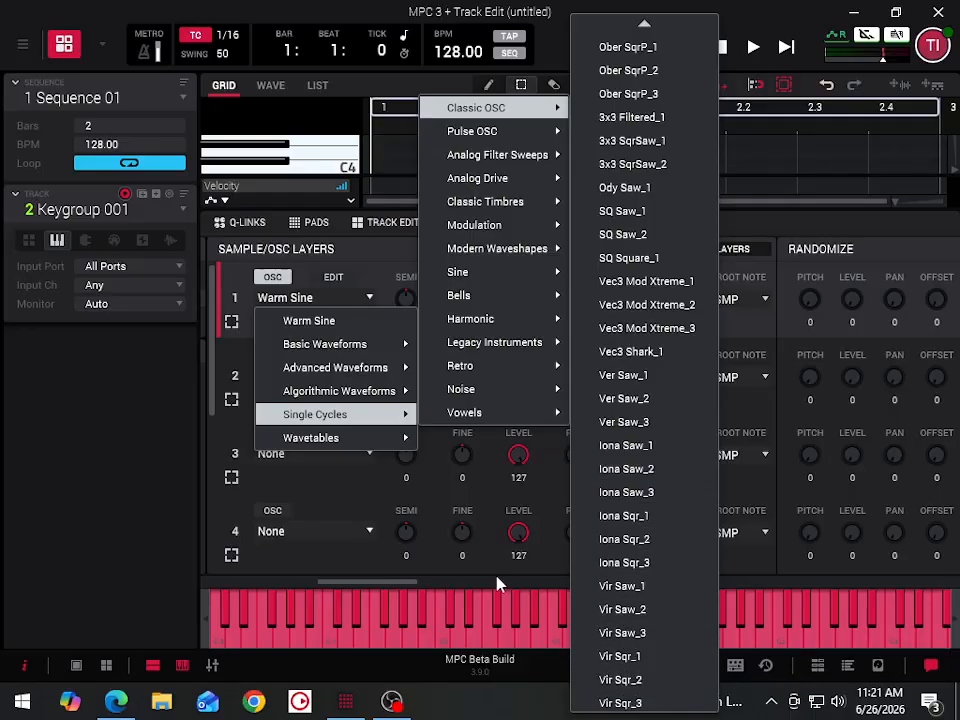
pyautogui.moveTo(490, 150)
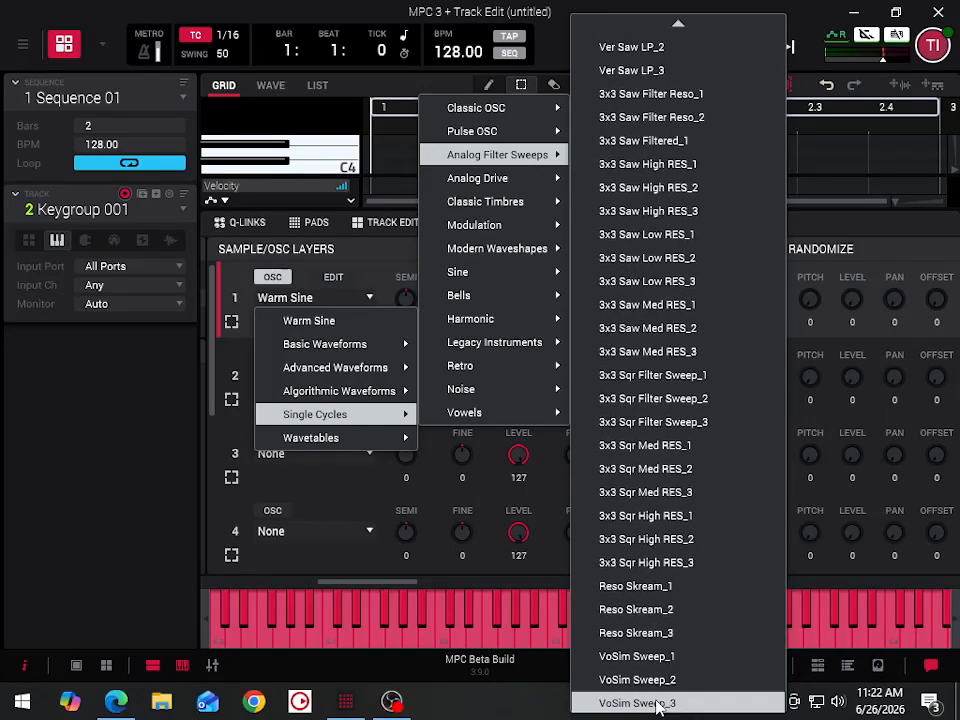
pyautogui.moveTo(491, 178)
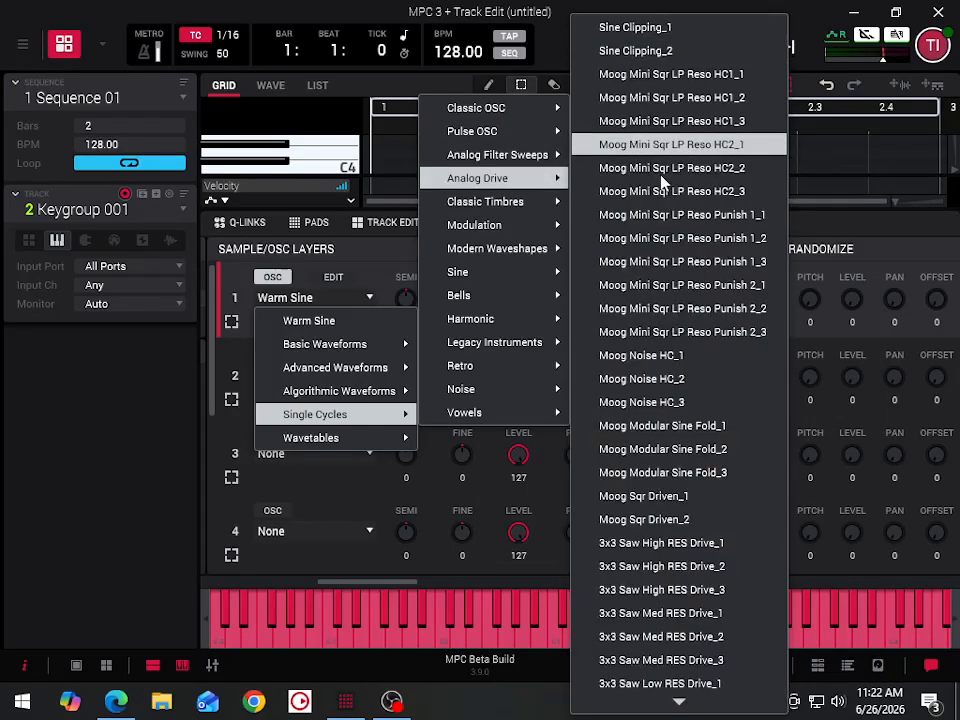
pyautogui.moveTo(457, 205)
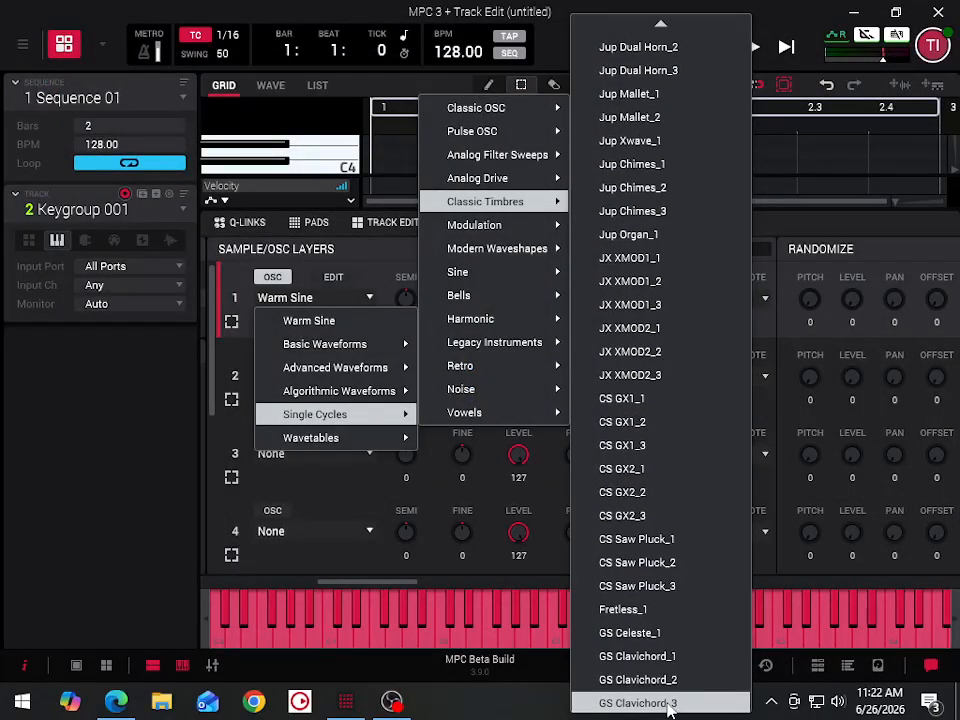
pyautogui.moveTo(540, 224)
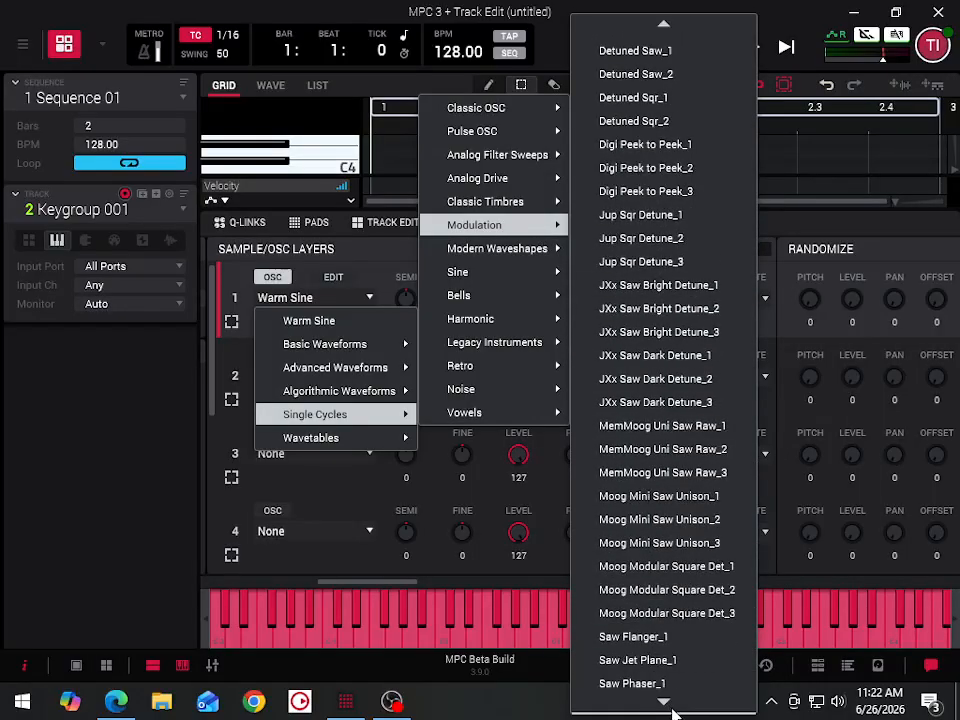
pyautogui.moveTo(536, 248)
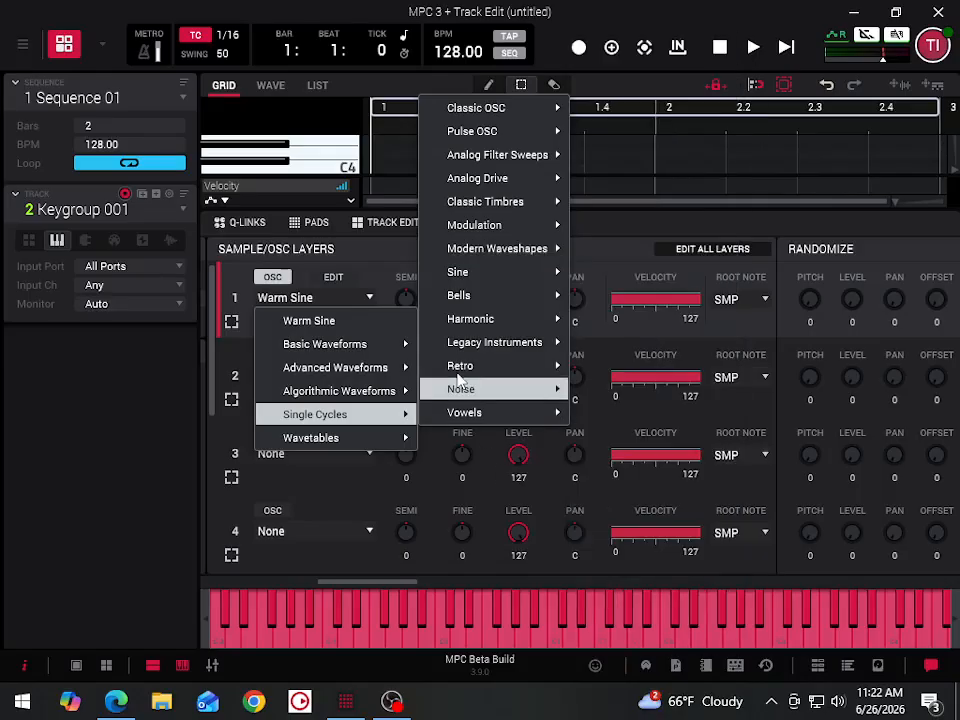
pyautogui.moveTo(481, 275)
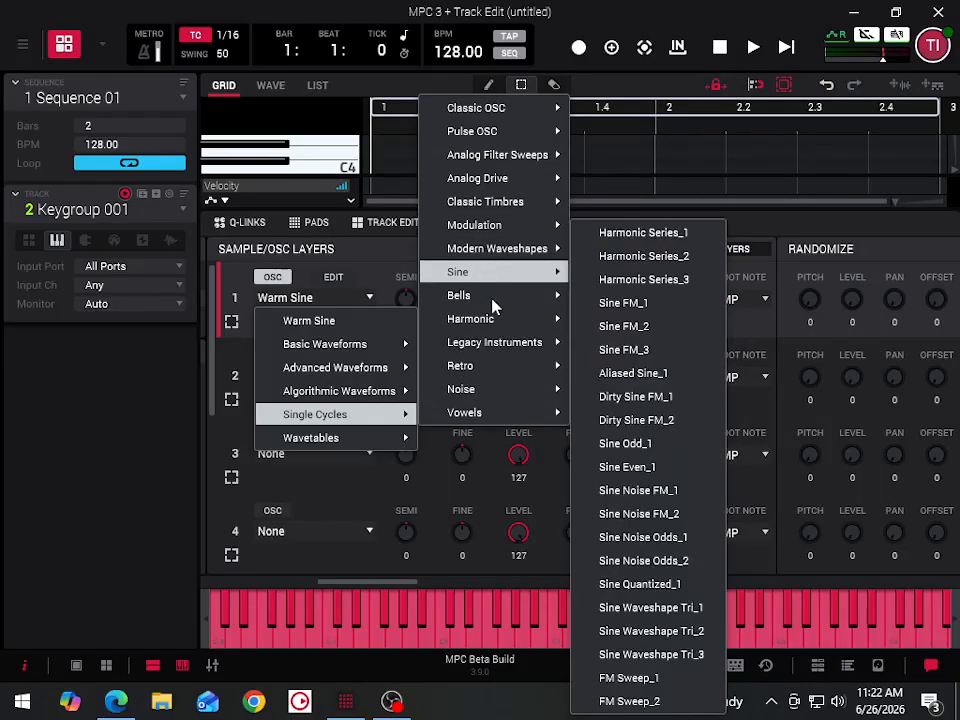
pyautogui.moveTo(507, 329)
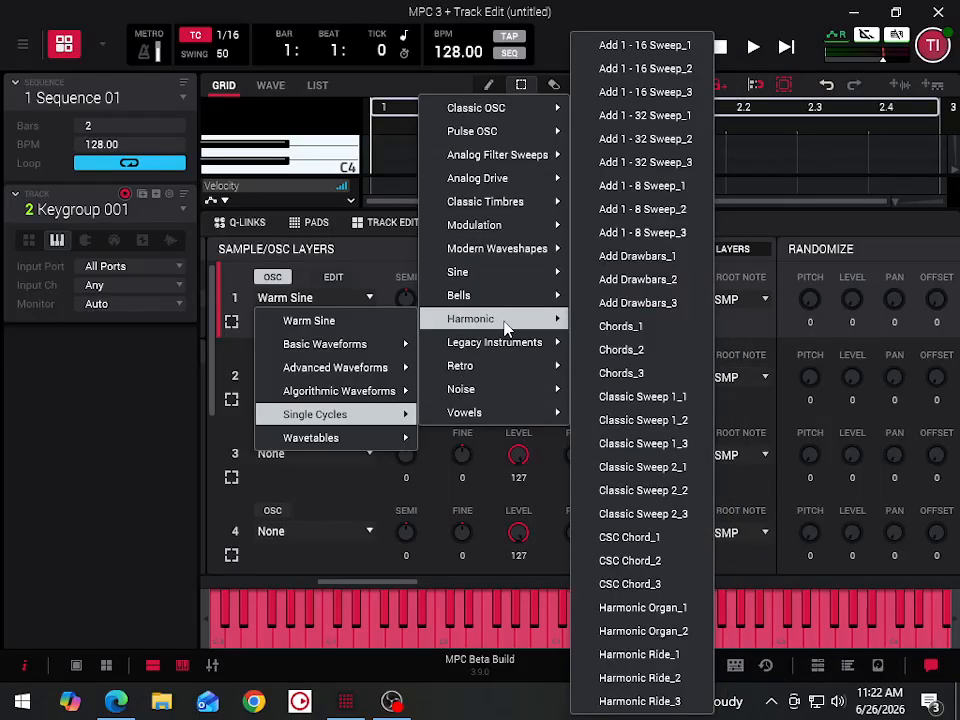
pyautogui.moveTo(510, 371)
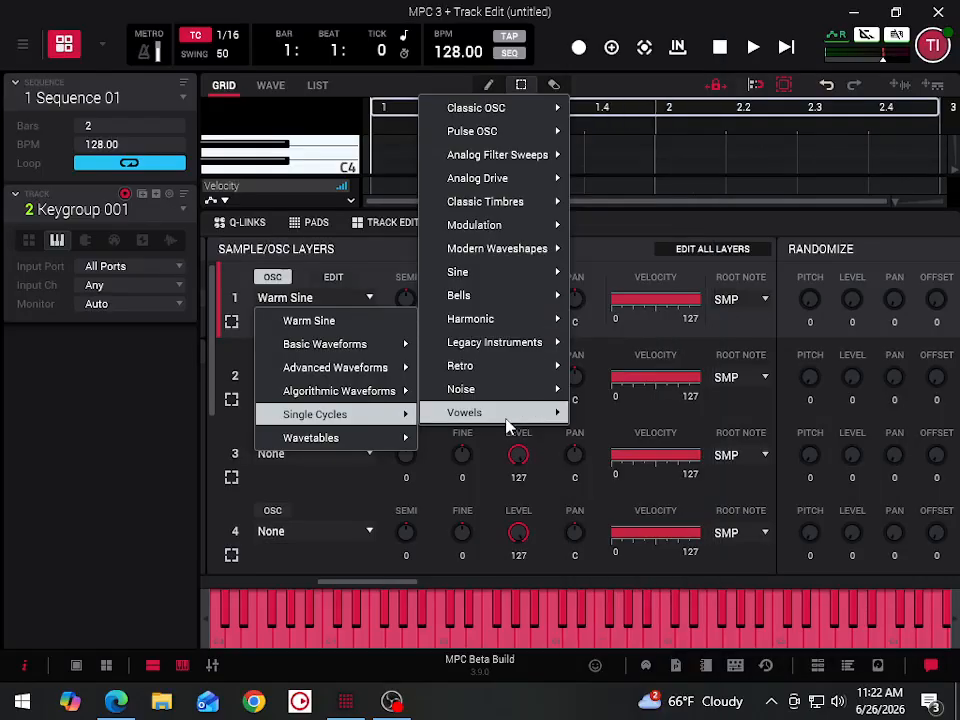
pyautogui.moveTo(504, 393)
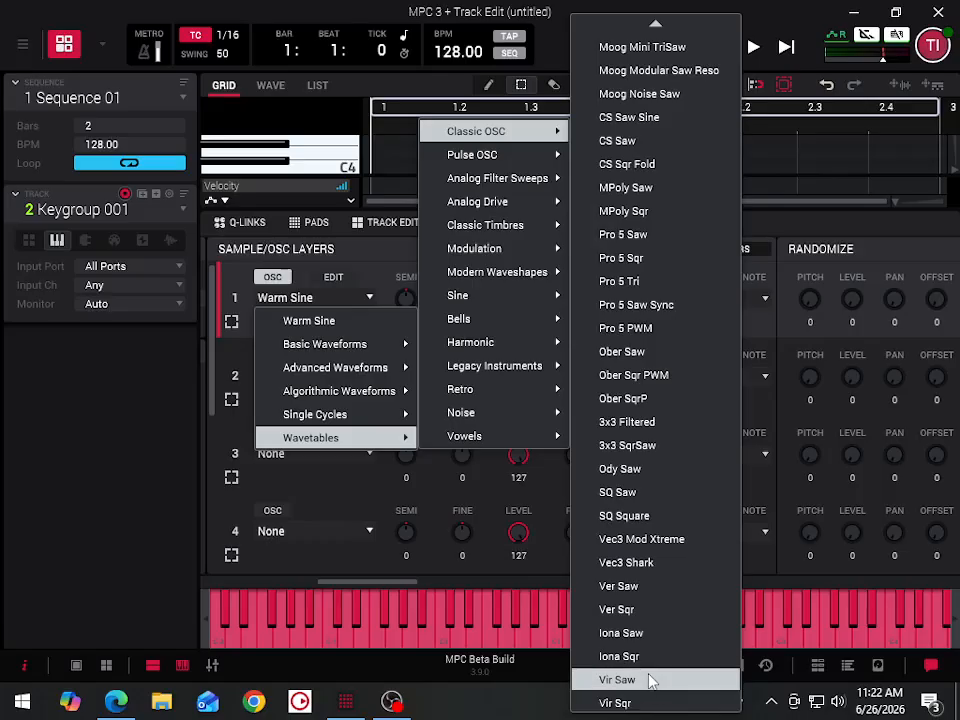
pyautogui.moveTo(387, 414)
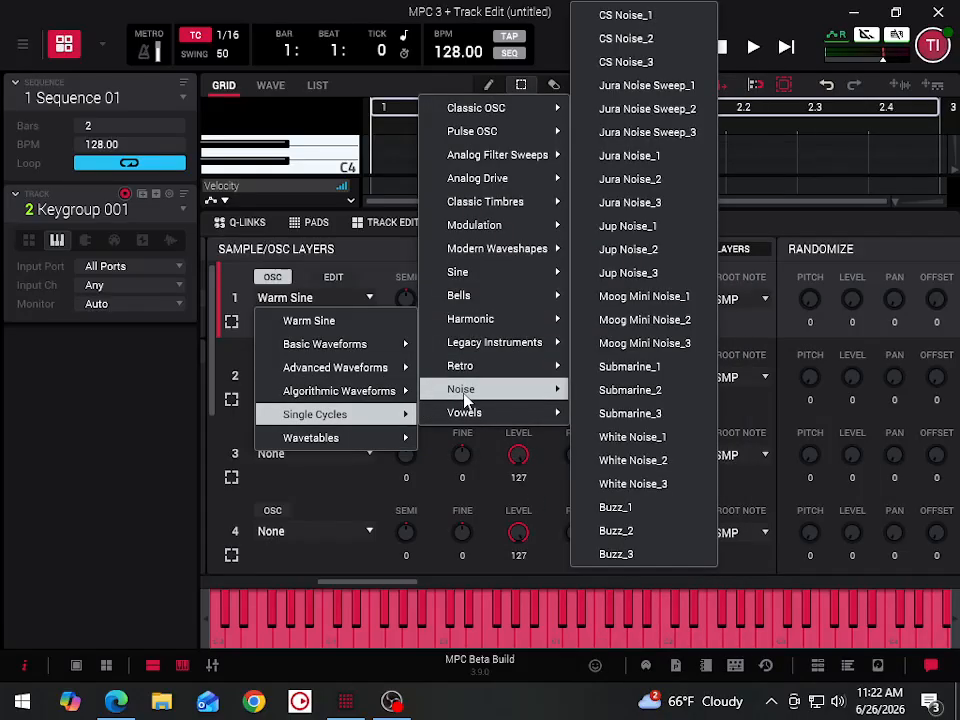
# - Assign the Andromeda Sqr Mirror wavetable from the Modern Waveshapes category to layer 1's oscillator
pyautogui.moveTo(409, 447)
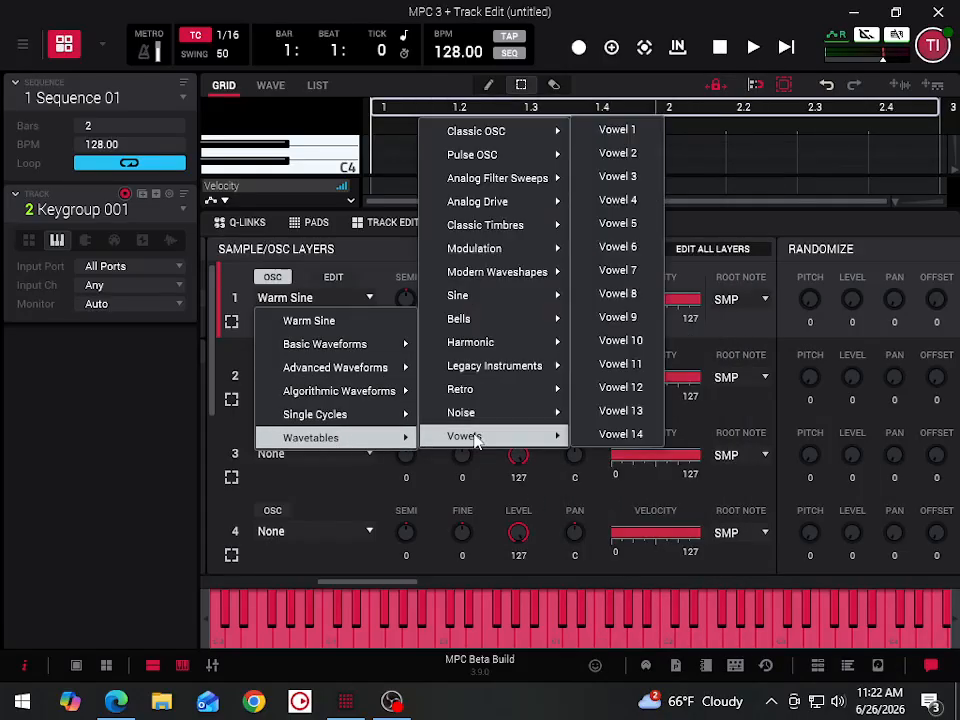
pyautogui.moveTo(476, 414)
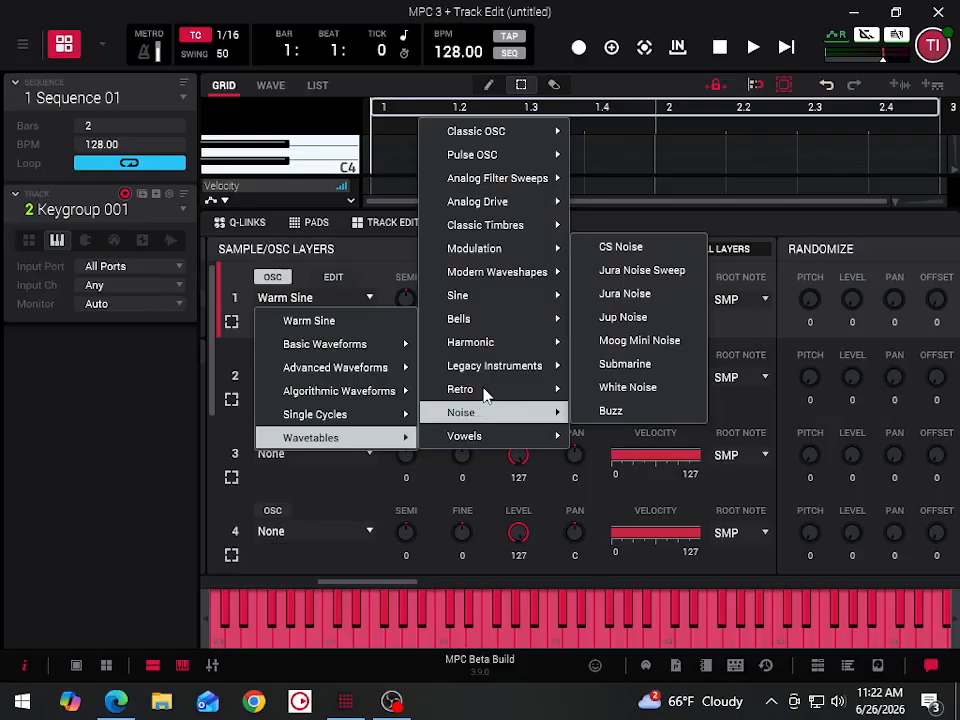
pyautogui.moveTo(489, 390)
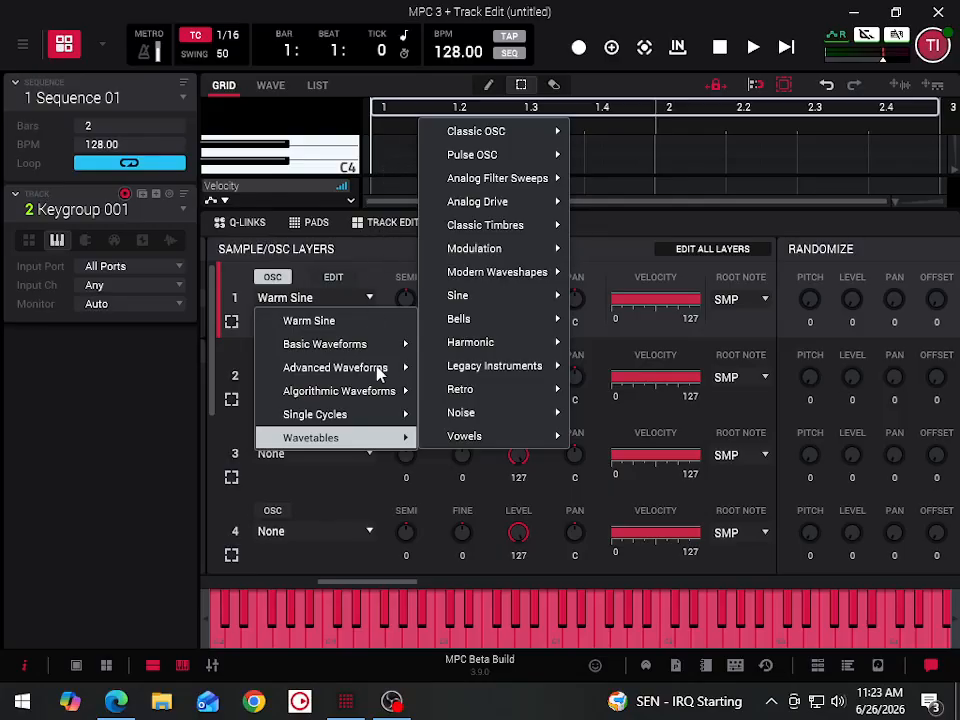
pyautogui.moveTo(371, 418)
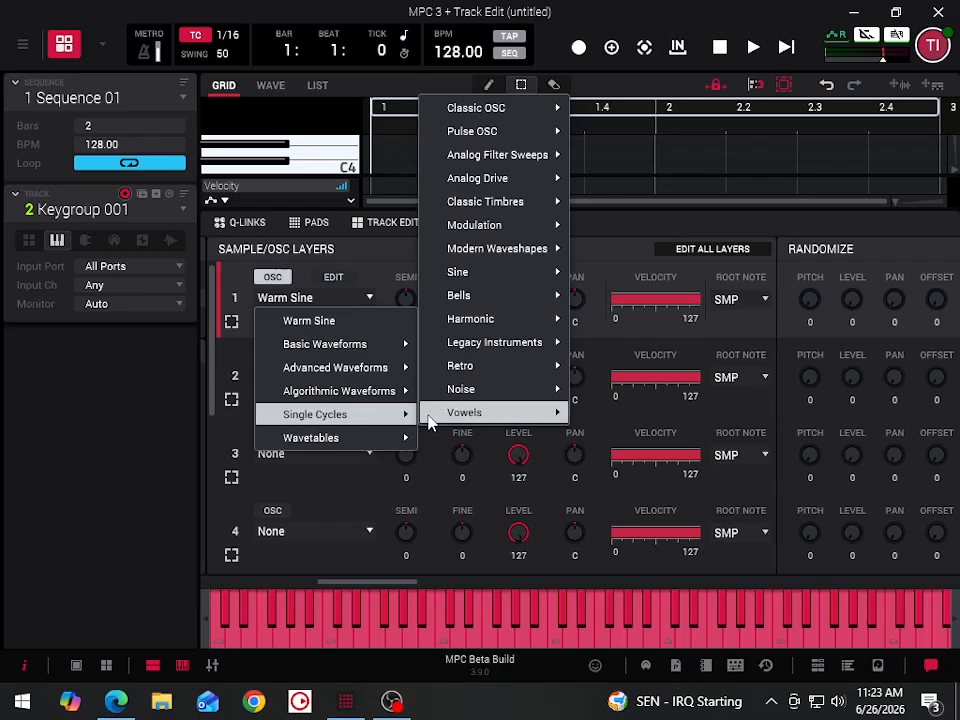
pyautogui.moveTo(444, 422)
pyautogui.moveTo(395, 438)
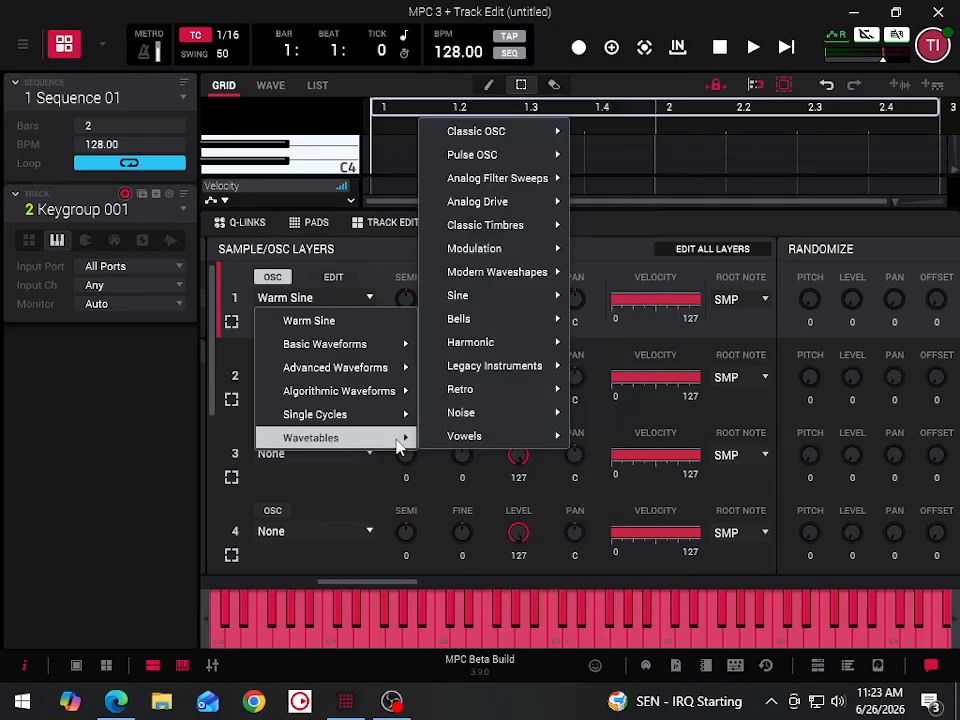
pyautogui.moveTo(515, 280)
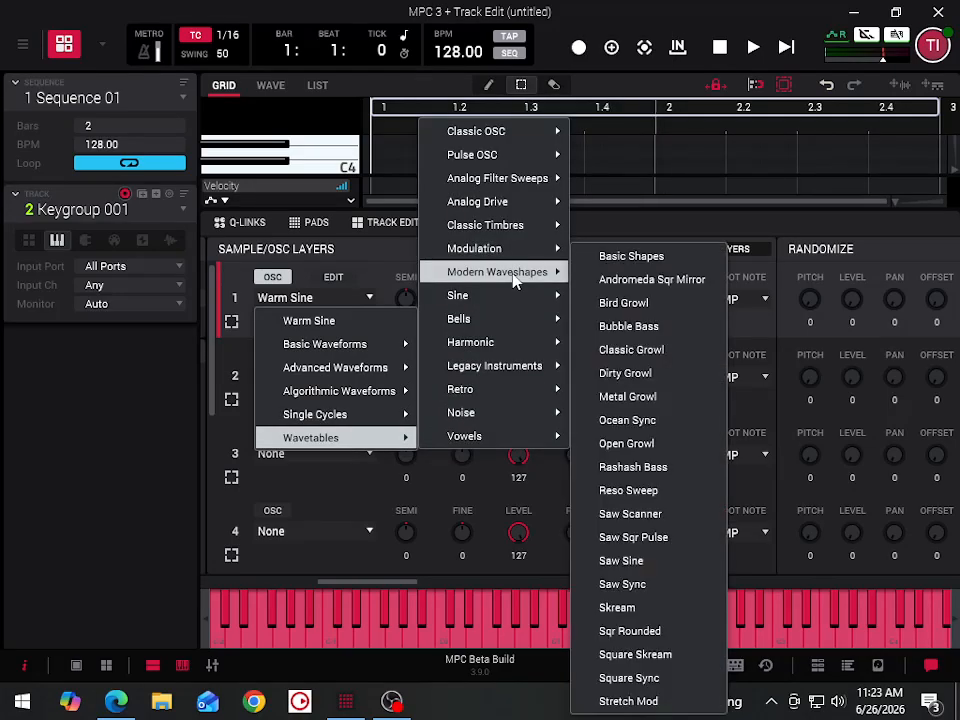
pyautogui.click(606, 286)
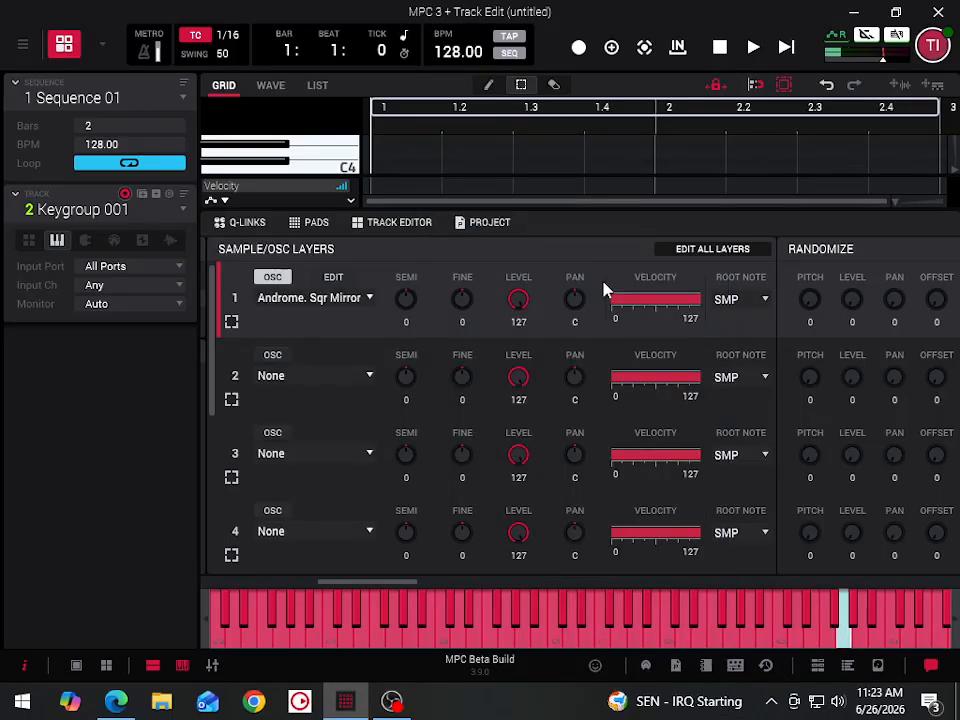